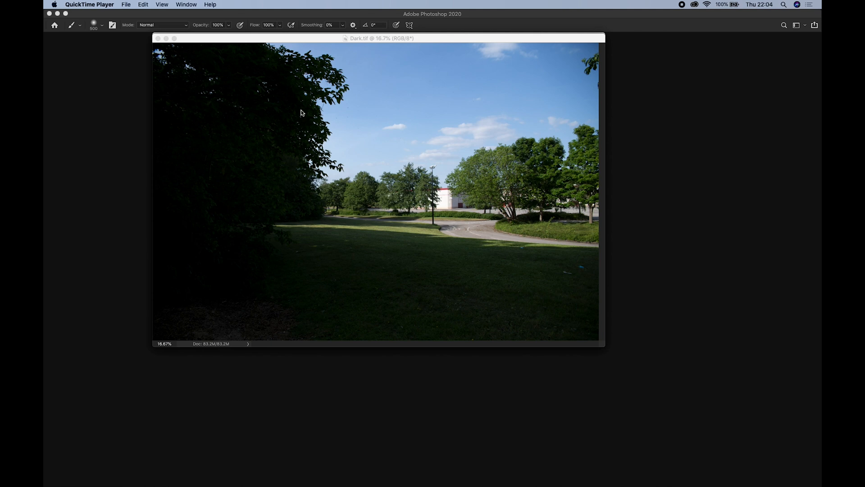
Move the Dark.tif window to the right side of the workspace and reduce its zoom to 5%
{"action": "left_click", "coordinate": [223, 43]}
{"action": "left_click_drag", "start_coordinate": [238, 83], "coordinate": [523, 179]}
{"action": "key", "text": "super+minus"}
{"action": "key", "text": "super+minus"}
{"action": "key", "text": "super+minus"}
{"action": "key", "text": "super+minus"}
Reduce the Middle.tif zoom to 5% and place its window beside Dark.tif, on the side away from the Layers panel
{"action": "key", "text": "super+grave"}
{"action": "key", "text": "super+minus"}
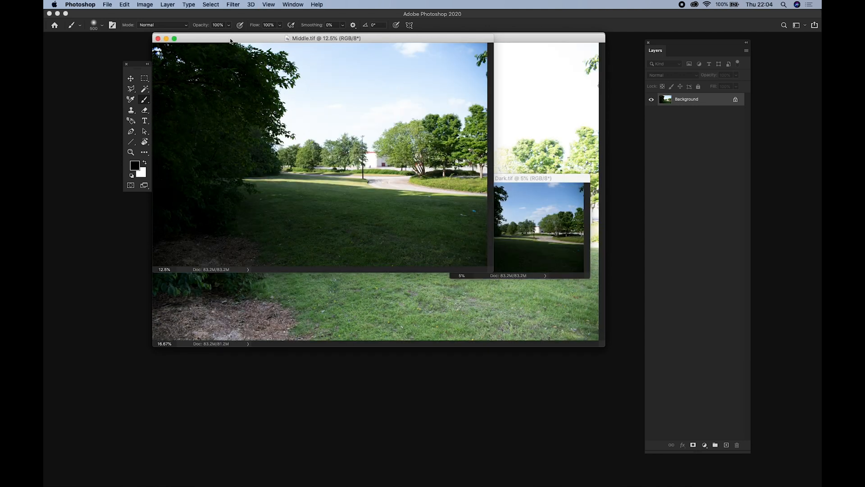
{"action": "key", "text": "super+minus"}
{"action": "left_click_drag", "start_coordinate": [230, 38], "coordinate": [387, 188]}
Reduce the Lightest.tif zoom to 5% and move its window to the far left of the row of photos
{"action": "left_click", "coordinate": [292, 38]}
{"action": "key", "text": "super+minus"}
{"action": "key", "text": "super+minus"}
{"action": "key", "text": "super+minus"}
{"action": "key", "text": "super+minus"}
{"action": "left_click_drag", "start_coordinate": [224, 38], "coordinate": [126, 194]}
Reduce the Light.tif zoom to 5% and place its window between Lightest.tif and Middle.tif
{"action": "left_click", "coordinate": [280, 124]}
{"action": "key", "text": "super+minus"}
{"action": "key", "text": "super+minus"}
{"action": "key", "text": "super+minus"}
{"action": "key", "text": "super+minus"}
{"action": "left_click_drag", "start_coordinate": [247, 39], "coordinate": [253, 185]}
Reduce the Darkest.tif zoom to 5% and place its window at the end of the row beyond Dark.tif
{"action": "left_click", "coordinate": [272, 134]}
{"action": "key", "text": "super+minus"}
{"action": "key", "text": "super+minus"}
{"action": "key", "text": "super+minus"}
{"action": "key", "text": "super+minus"}
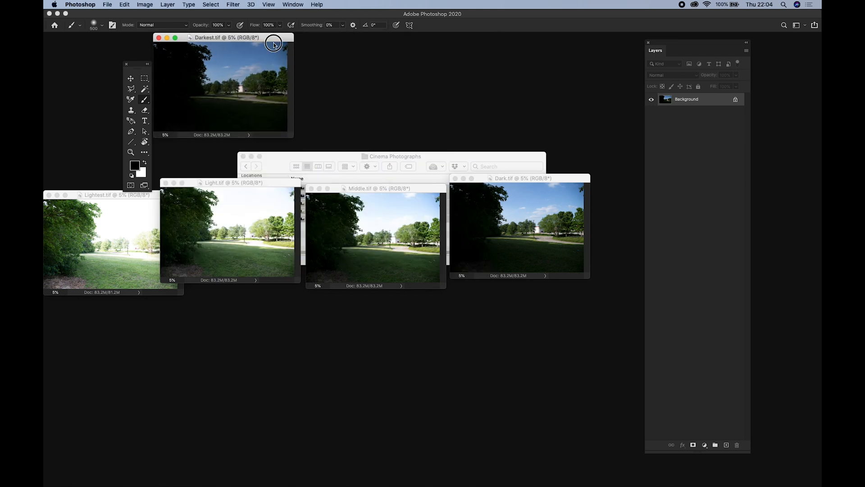
{"action": "left_click_drag", "start_coordinate": [272, 39], "coordinate": [664, 177]}
Close the Cinema Photographs folder window and align Middle.tif directly beside Dark.tif
{"action": "left_click", "coordinate": [252, 152]}
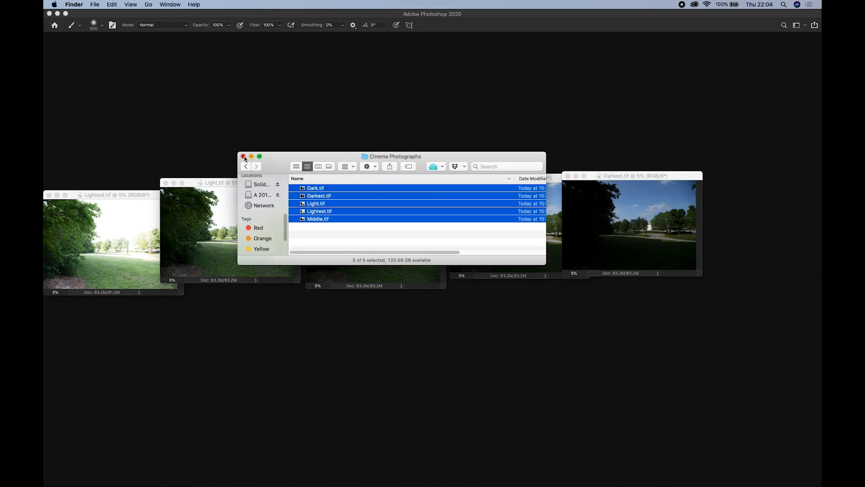
{"action": "left_click", "coordinate": [244, 156]}
{"action": "mouse_move", "coordinate": [394, 188]}
{"action": "left_mouse_down"}
{"action": "mouse_move", "coordinate": [404, 140]}
{"action": "mouse_move", "coordinate": [398, 179]}
{"action": "left_mouse_up"}
Move the Tools panel clear of the photo windows and shift Middle.tif between Light.tif and Dark.tif
{"action": "left_click", "coordinate": [512, 179]}
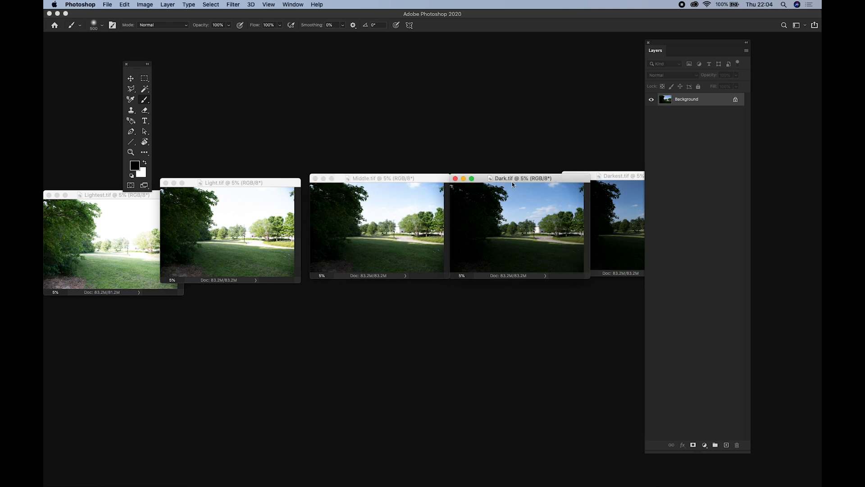
{"action": "left_click", "coordinate": [626, 177]}
{"action": "left_click", "coordinate": [239, 186]}
{"action": "left_click", "coordinate": [100, 195]}
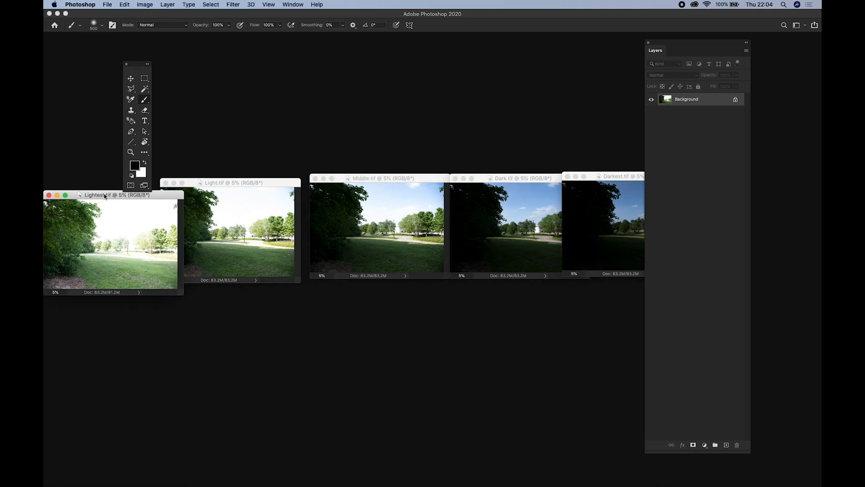
{"action": "left_click_drag", "start_coordinate": [127, 62], "coordinate": [78, 44]}
{"action": "left_click_drag", "start_coordinate": [400, 178], "coordinate": [395, 189]}
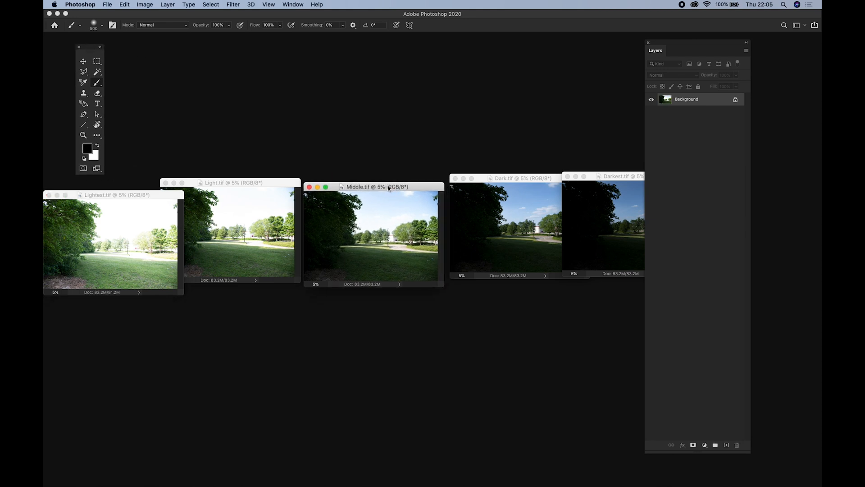
Compare the exposures by bringing the Dark, Darkest, Light, Lightest and Middle photos forward in turn
{"action": "left_click", "coordinate": [531, 179]}
{"action": "left_click", "coordinate": [615, 177]}
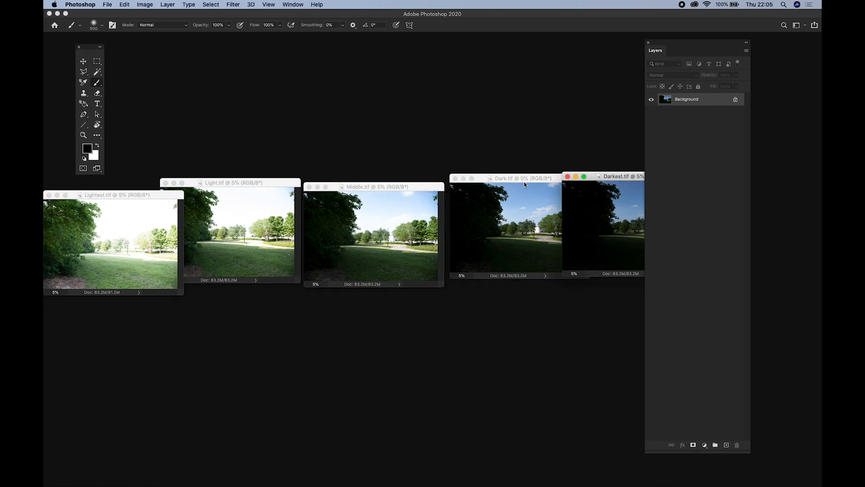
{"action": "left_click", "coordinate": [224, 183]}
{"action": "left_click", "coordinate": [122, 194]}
{"action": "left_click", "coordinate": [358, 187]}
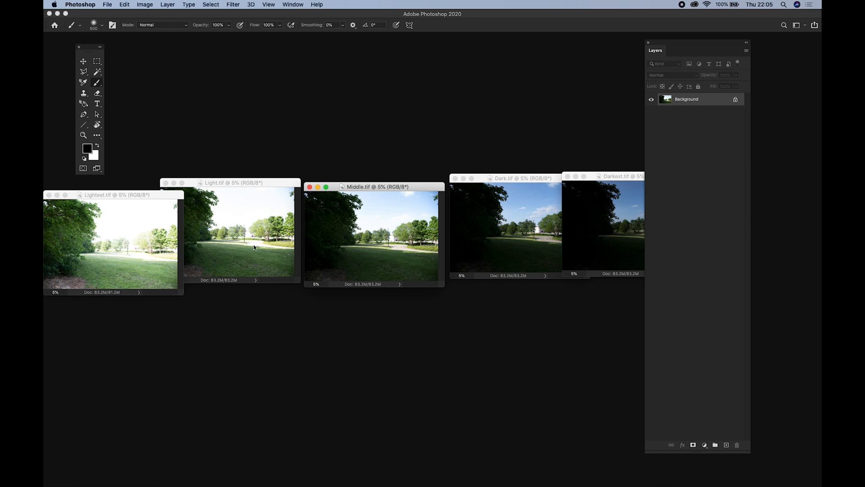
{"action": "left_click", "coordinate": [516, 179]}
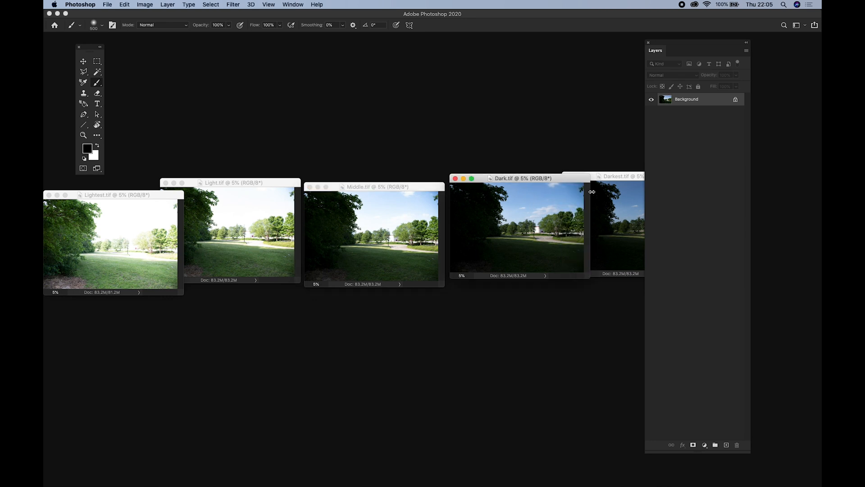
{"action": "left_click", "coordinate": [624, 181]}
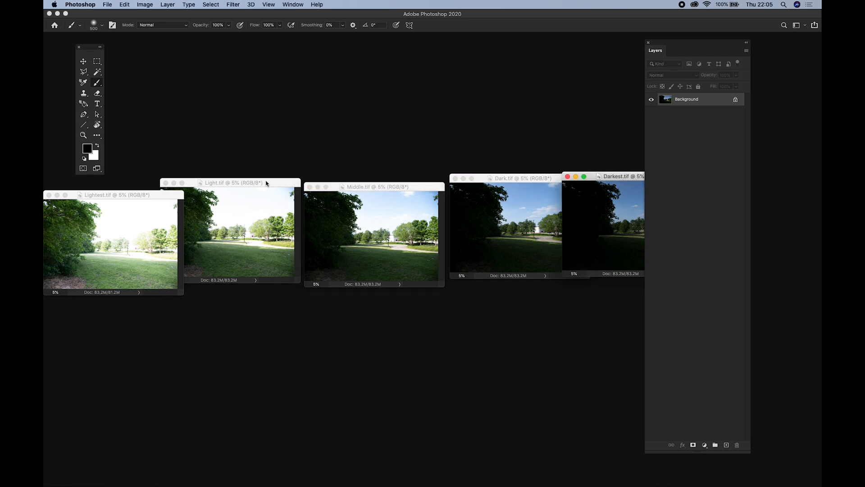
{"action": "left_click", "coordinate": [237, 184]}
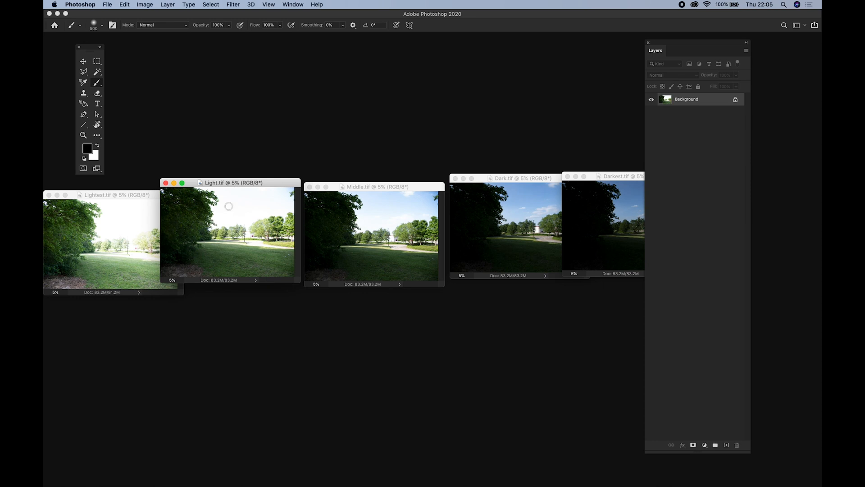
Reposition the Lightest.tif window closer to Light.tif and adjust the position of the Middle.tif window
{"action": "left_click_drag", "start_coordinate": [121, 197], "coordinate": [131, 183]}
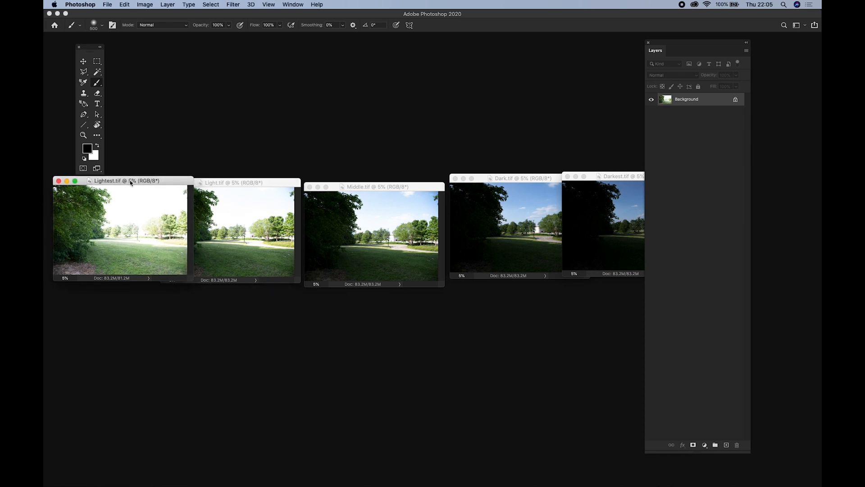
{"action": "left_click", "coordinate": [384, 188]}
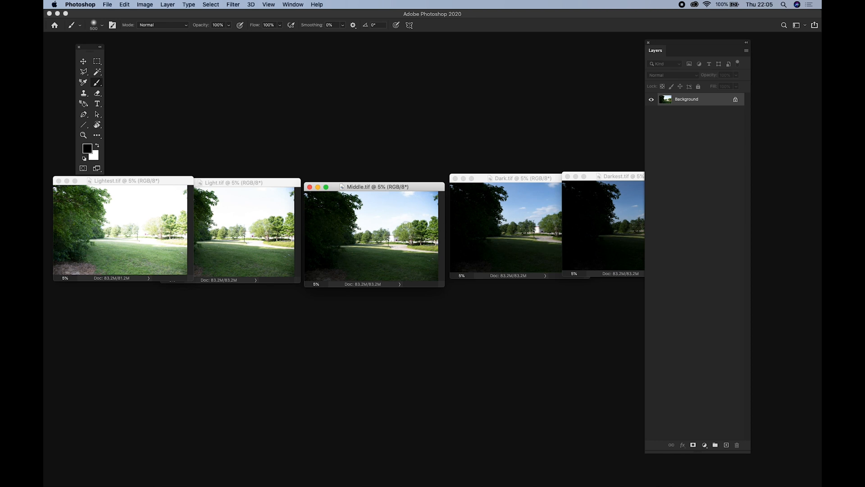
{"action": "left_click", "coordinate": [375, 187]}
{"action": "left_click_drag", "start_coordinate": [375, 187], "coordinate": [400, 188]}
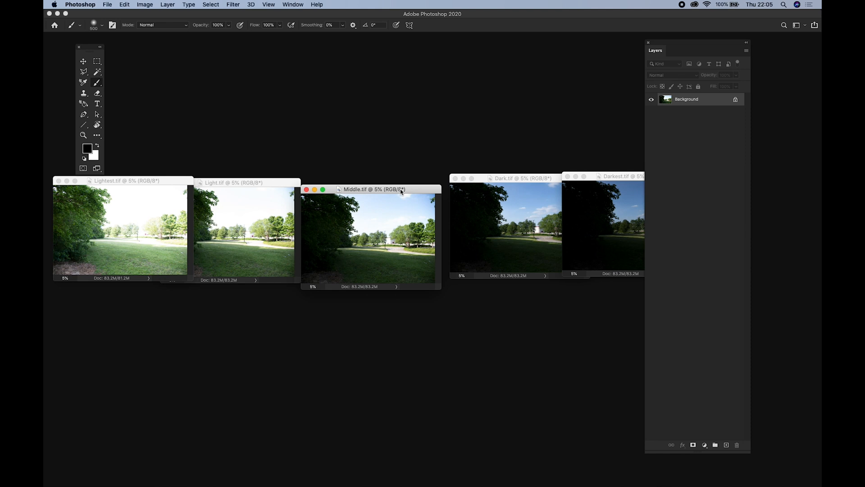
Copy the entire Dark.tif image to the clipboard and close that file
{"action": "left_click", "coordinate": [506, 180]}
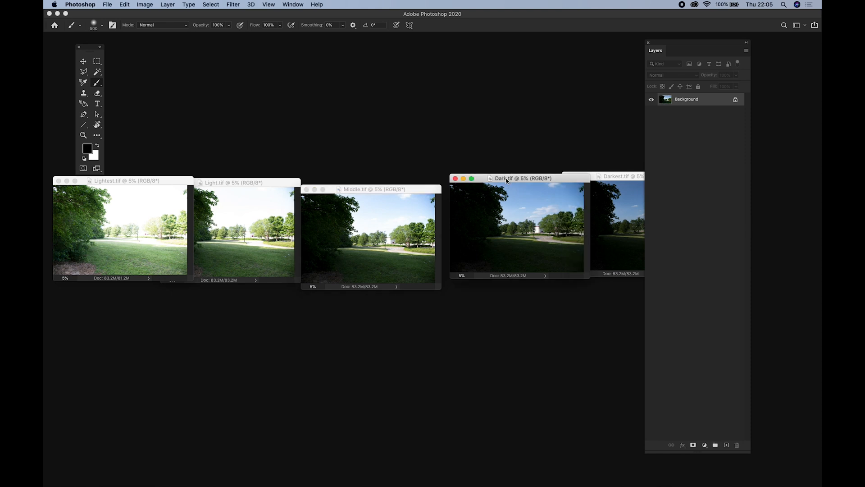
{"action": "left_click", "coordinate": [209, 4]}
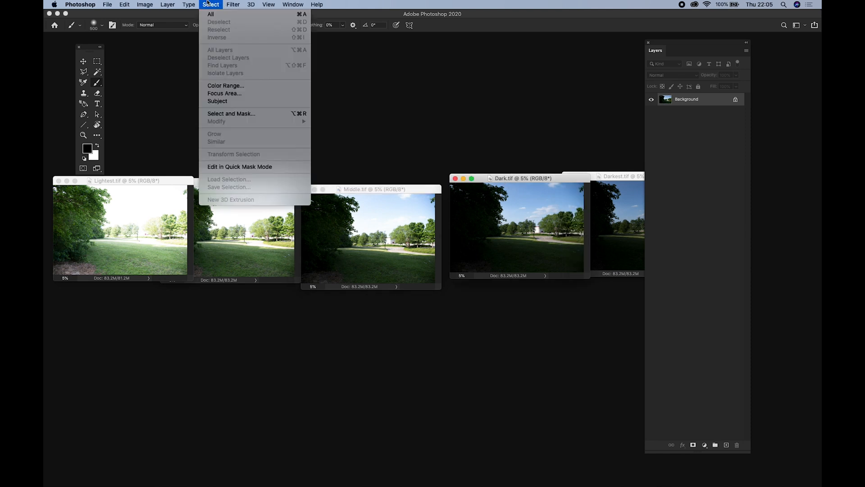
{"action": "left_click", "coordinate": [215, 15]}
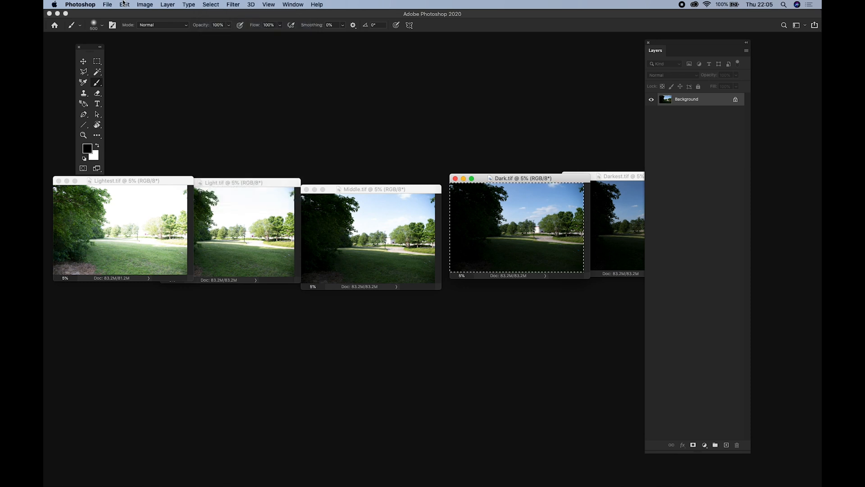
{"action": "left_click", "coordinate": [124, 4]}
{"action": "left_click", "coordinate": [140, 64]}
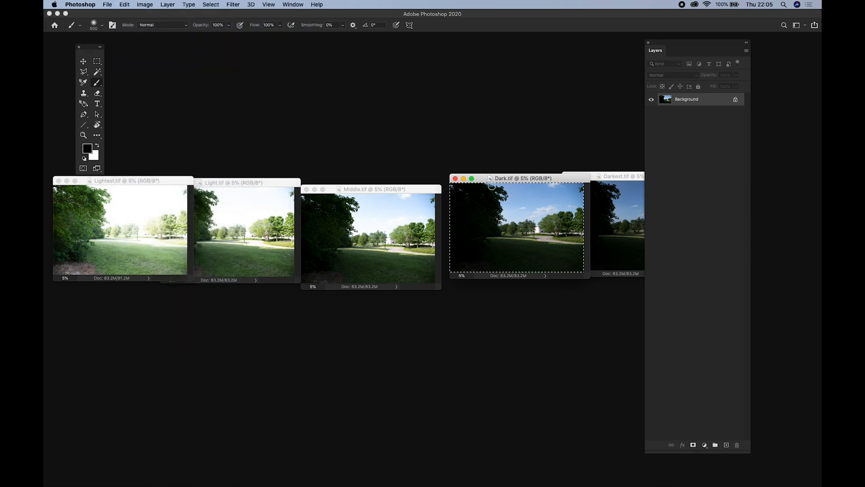
{"action": "left_click", "coordinate": [456, 179]}
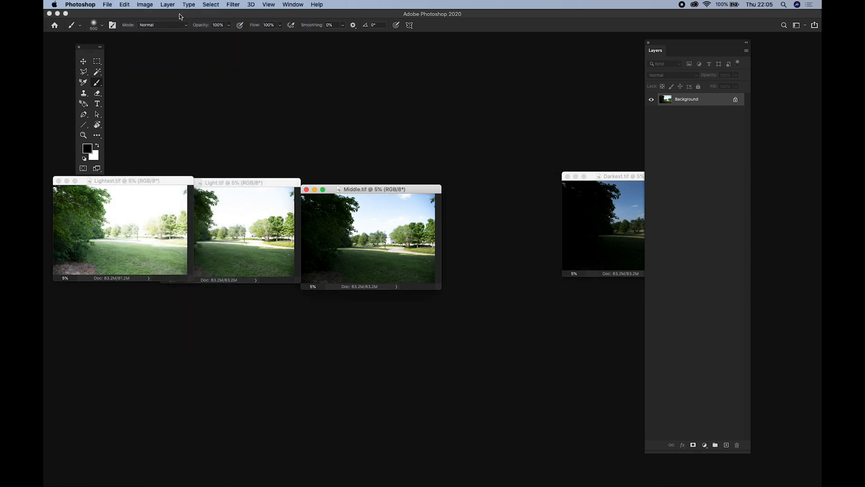
Paste the dark exposure into Middle.tif as a new layer and toggle its visibility to compare it with the background
{"action": "left_click", "coordinate": [124, 5]}
{"action": "left_click", "coordinate": [144, 79]}
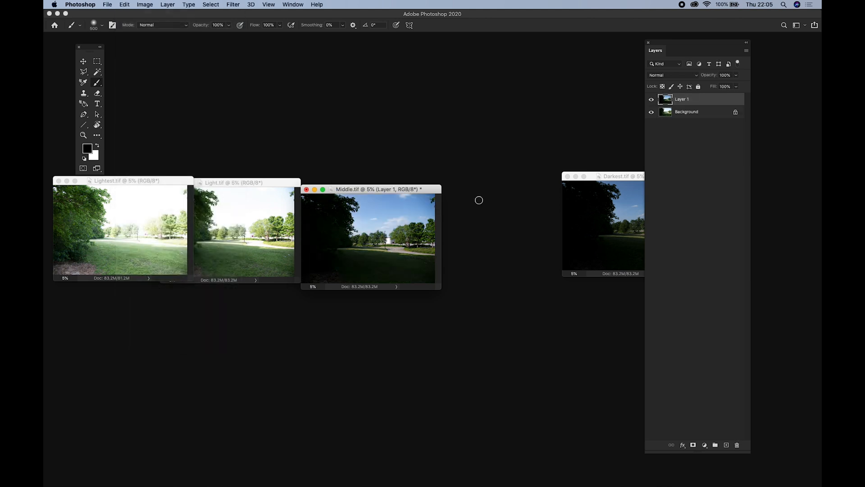
{"action": "left_click", "coordinate": [688, 115]}
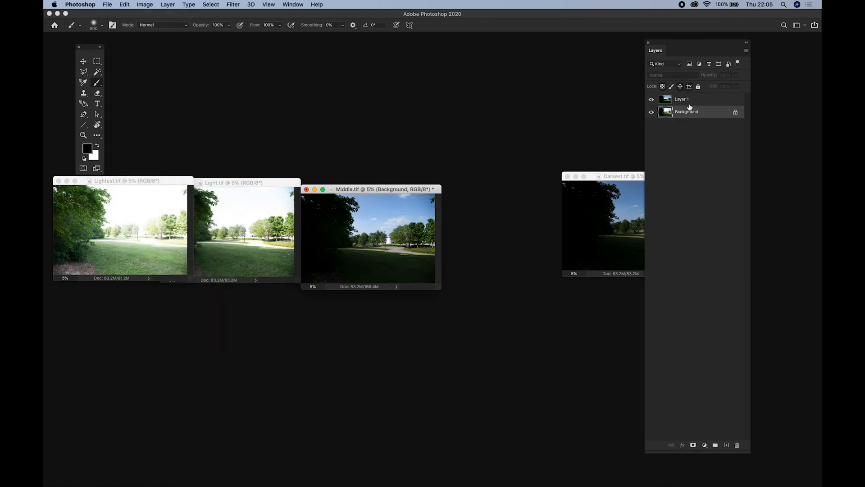
{"action": "left_click", "coordinate": [652, 100]}
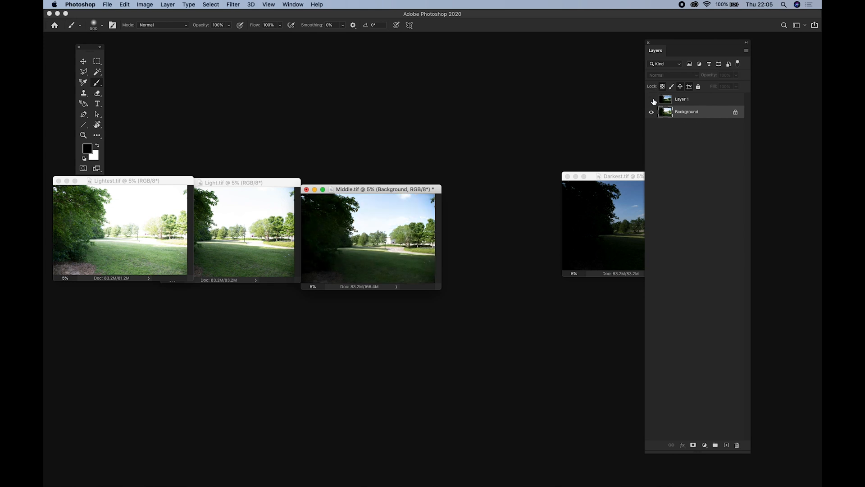
{"action": "left_click", "coordinate": [651, 99]}
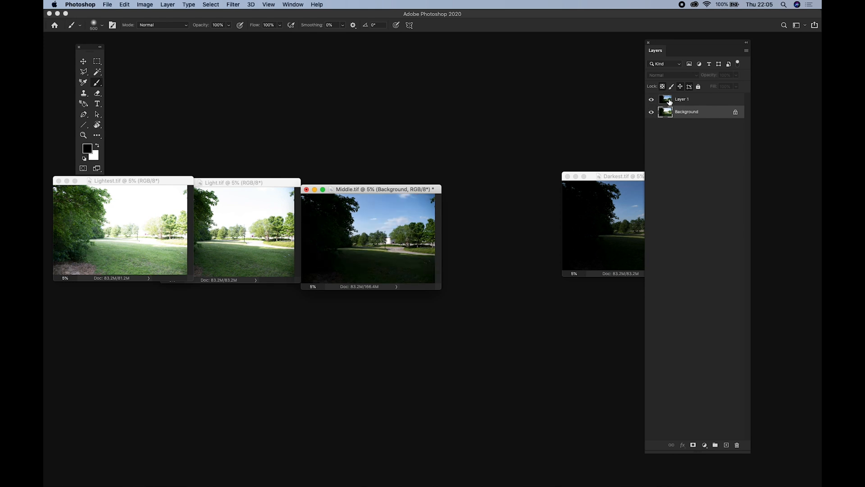
Convert the background into a layer named Middle and rename the pasted layer Dark
{"action": "double_click", "coordinate": [687, 113]}
{"action": "type", "text": "Middle"}
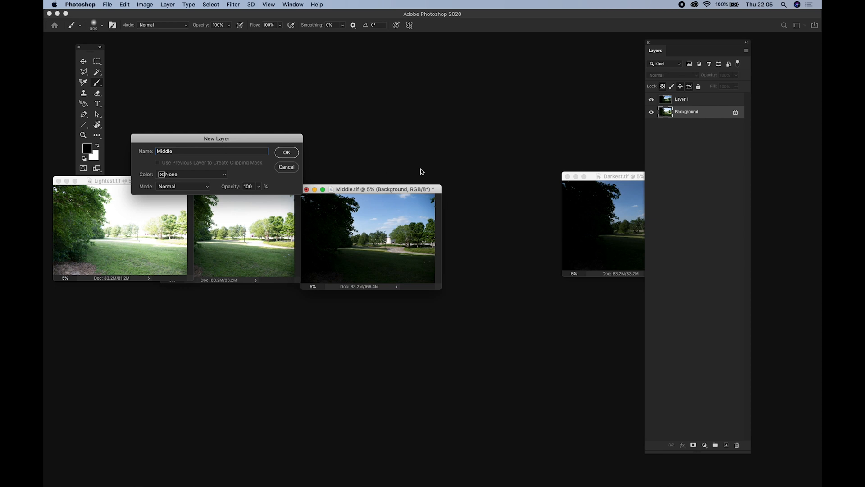
{"action": "left_click", "coordinate": [281, 153]}
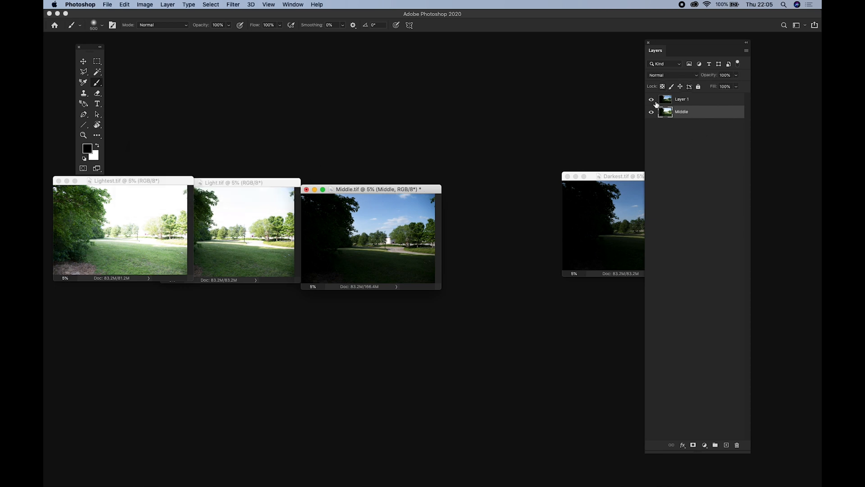
{"action": "double_click", "coordinate": [688, 98]}
{"action": "type", "text": "Dark"}
{"action": "key", "text": "Return"}
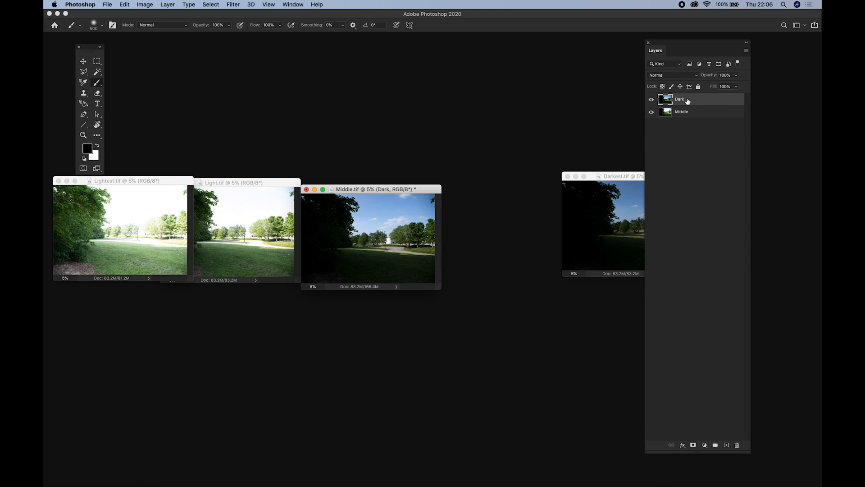
Copy the entire Darkest.tif image to the clipboard and close that file
{"action": "left_click_drag", "start_coordinate": [625, 176], "coordinate": [558, 182]}
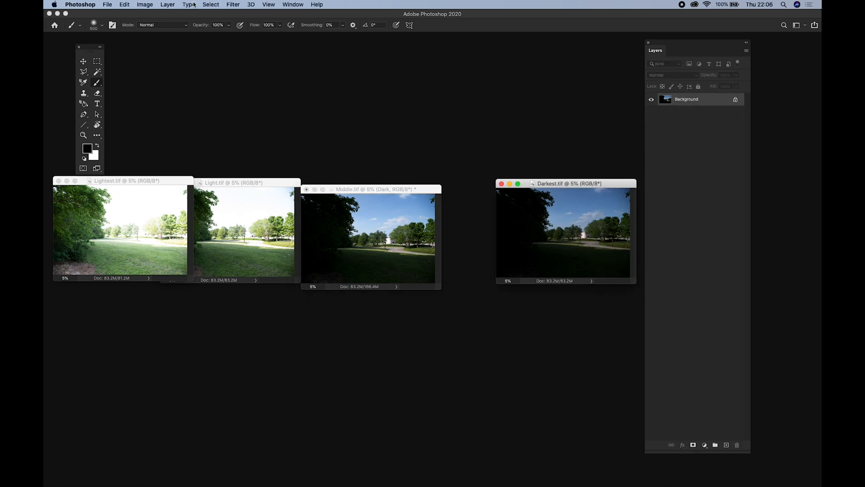
{"action": "left_click", "coordinate": [211, 4]}
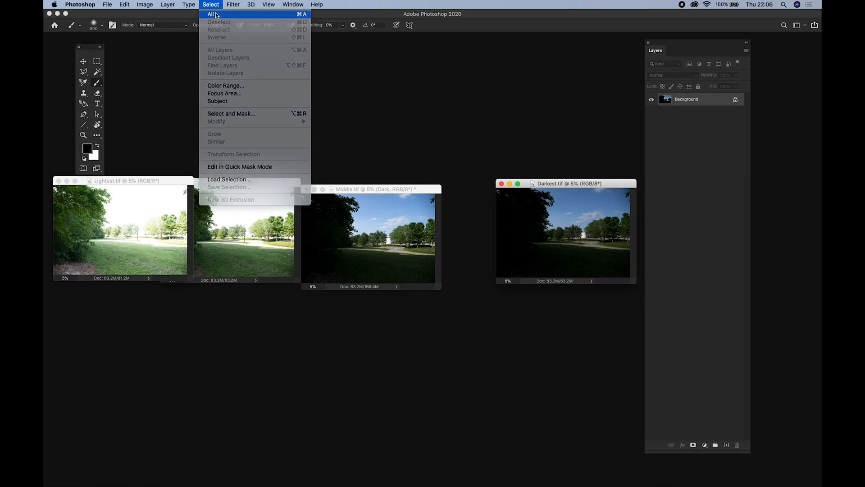
{"action": "left_click", "coordinate": [216, 14]}
{"action": "left_click", "coordinate": [126, 4]}
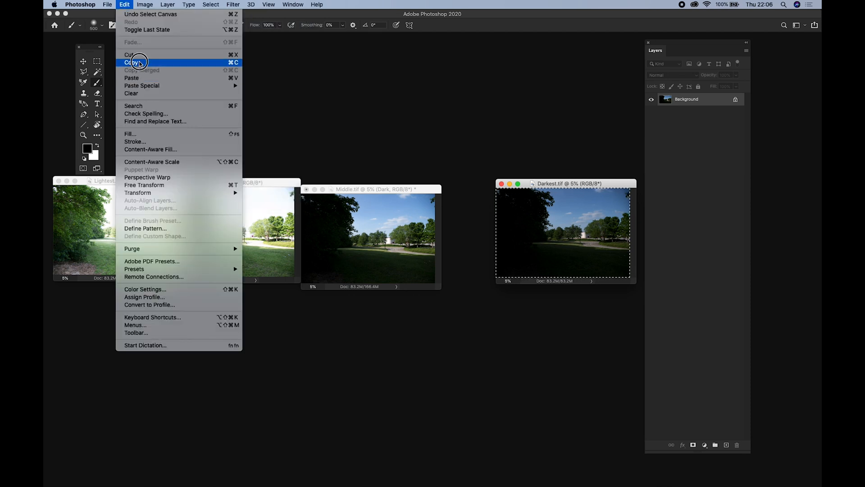
{"action": "left_click", "coordinate": [135, 63]}
{"action": "left_click", "coordinate": [501, 183]}
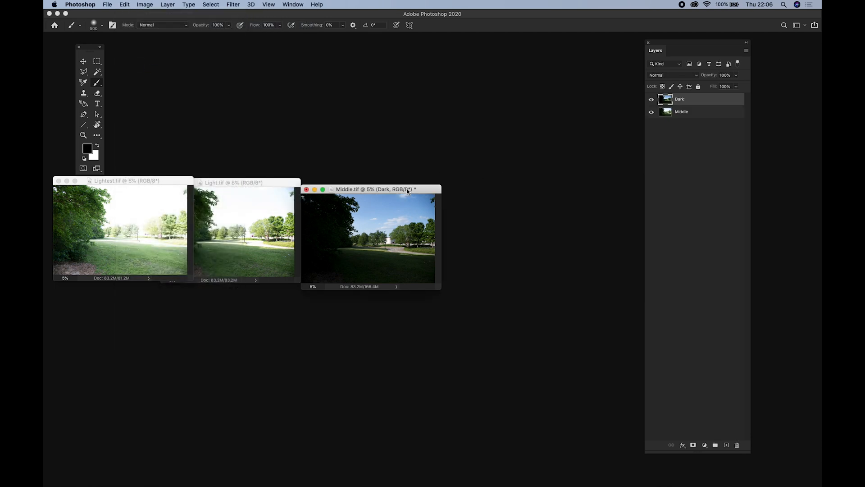
Paste the darkest exposure into Middle.tif as a new layer and name it Darkest
{"action": "left_click", "coordinate": [125, 5]}
{"action": "left_click", "coordinate": [137, 80]}
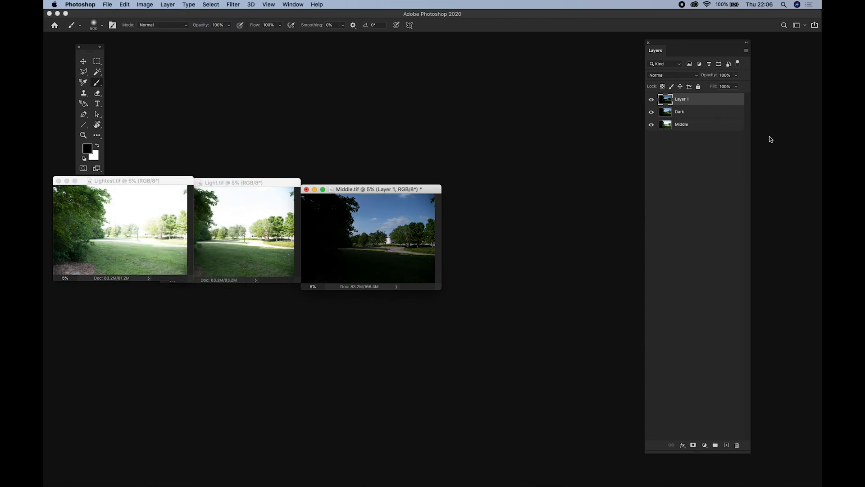
{"action": "double_click", "coordinate": [687, 100]}
{"action": "type", "text": "Darkest"}
{"action": "key", "text": "Return"}
Copy the entire Light.tif image to the clipboard and close that file
{"action": "left_click", "coordinate": [262, 184]}
{"action": "key", "text": "super+a"}
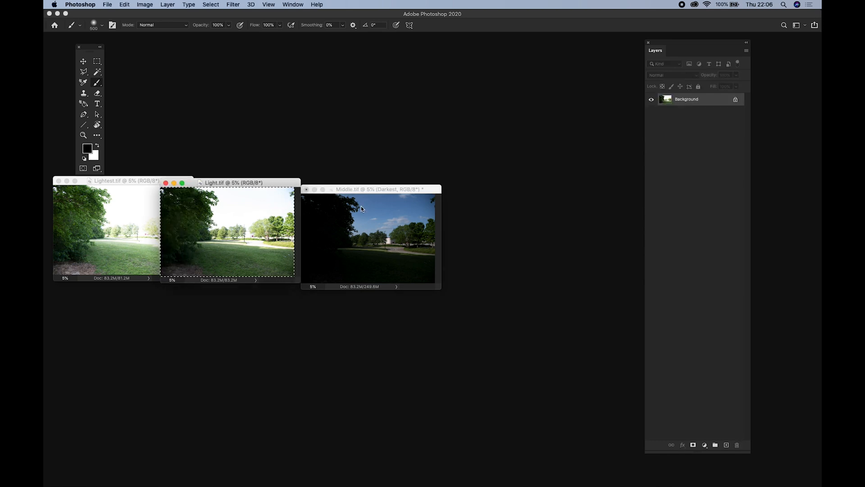
{"action": "left_click", "coordinate": [124, 4]}
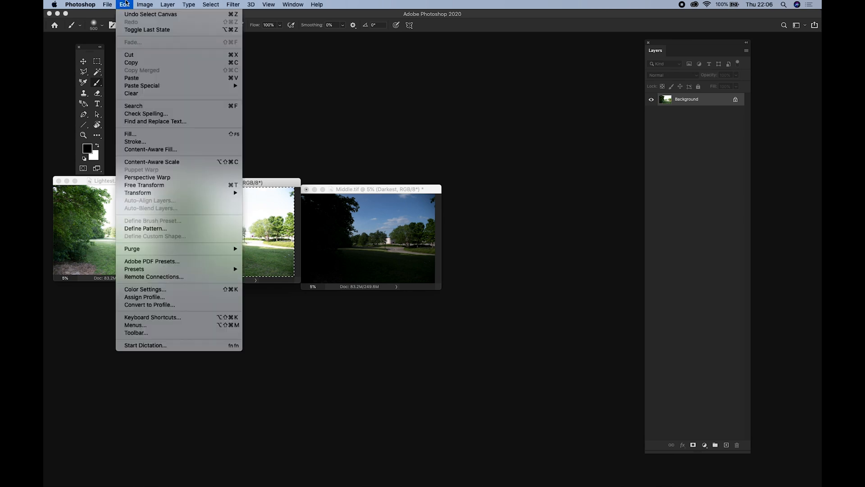
{"action": "left_click", "coordinate": [137, 63]}
{"action": "key", "text": "super+w"}
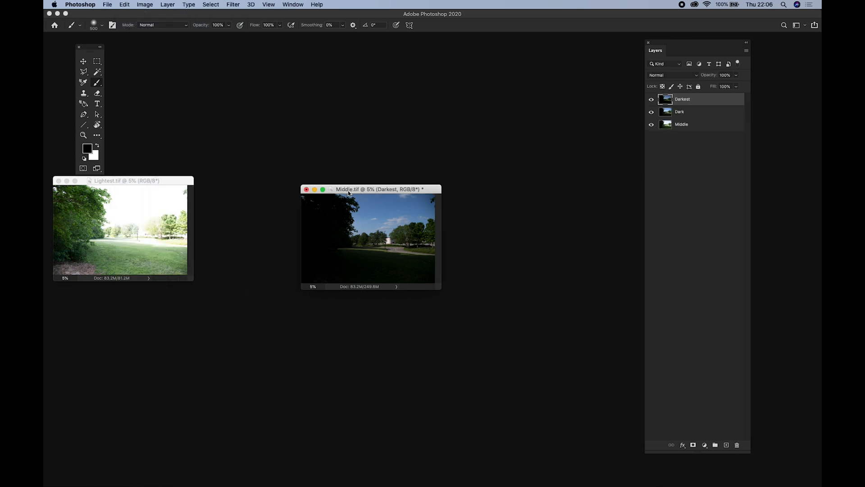
Paste the copied light exposure into Middle.tif as a new layer and name it Light
{"action": "left_click", "coordinate": [125, 5]}
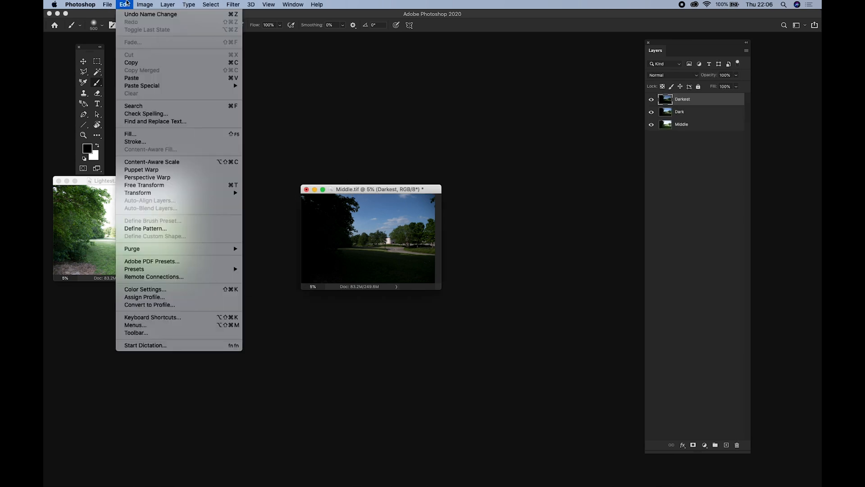
{"action": "left_click", "coordinate": [135, 78]}
{"action": "left_click", "coordinate": [682, 100]}
{"action": "double_click", "coordinate": [682, 99]}
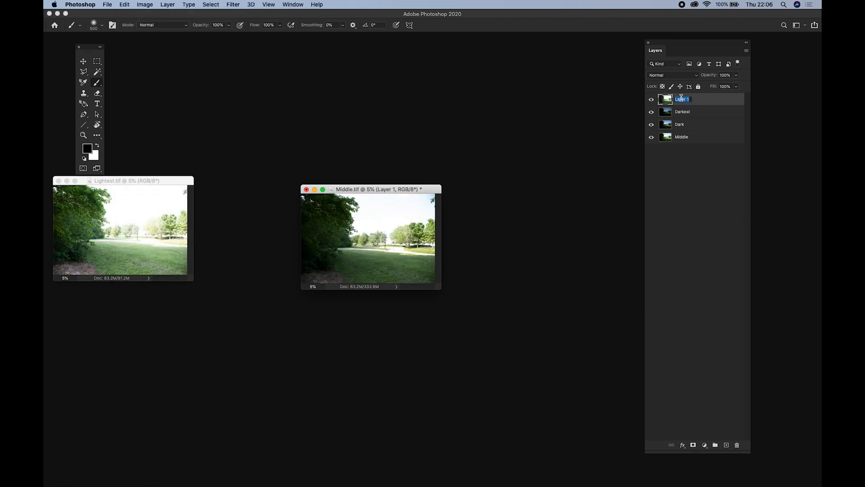
{"action": "type", "text": "Light"}
{"action": "key", "text": "Return"}
Copy the entire Lightest.tif image to the clipboard and close that file
{"action": "left_click_drag", "start_coordinate": [170, 185], "coordinate": [430, 69]}
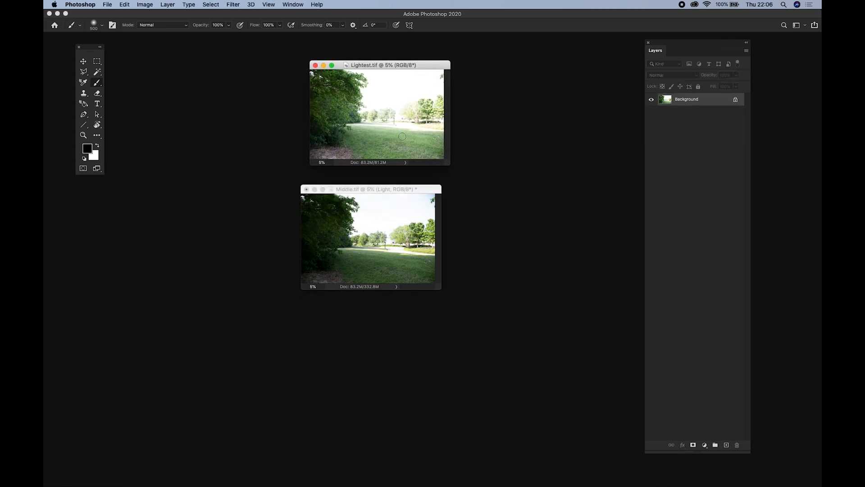
{"action": "left_click", "coordinate": [396, 191]}
{"action": "key", "text": "super+plus"}
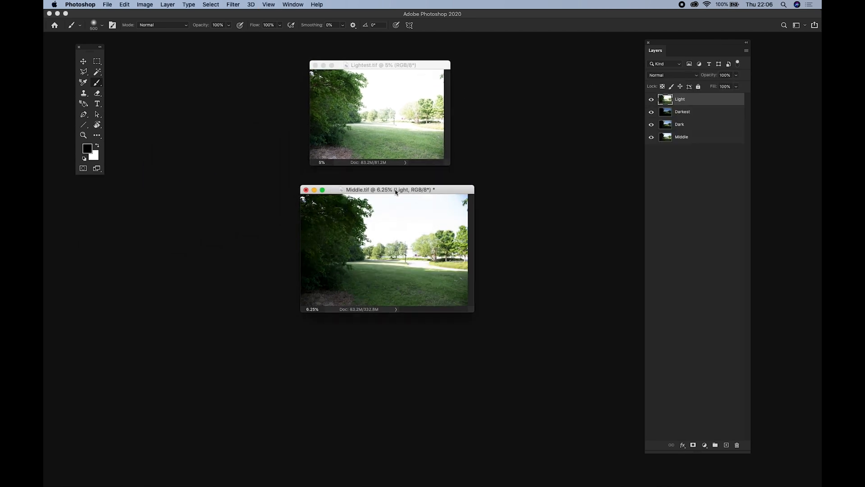
{"action": "left_click", "coordinate": [390, 69]}
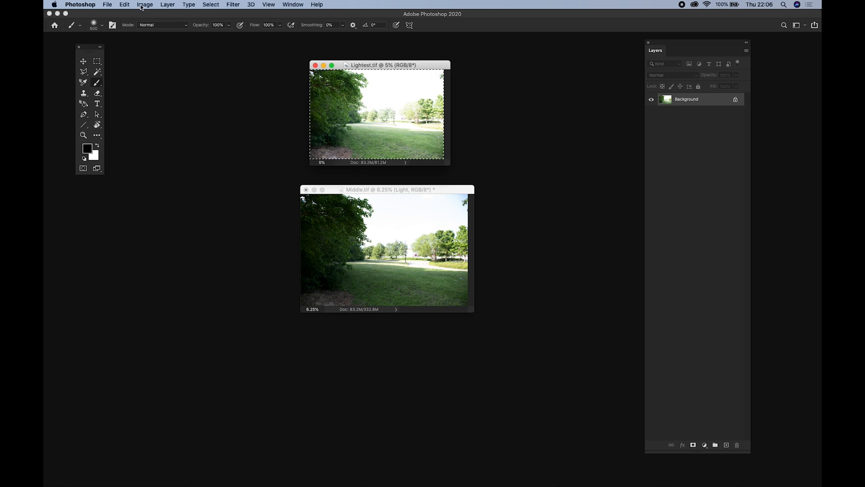
{"action": "key", "text": "super+c"}
{"action": "left_click", "coordinate": [315, 66]}
Paste the lightest exposure into Middle.tif as a new layer and name it Lightest
{"action": "left_click_drag", "start_coordinate": [381, 189], "coordinate": [384, 196]}
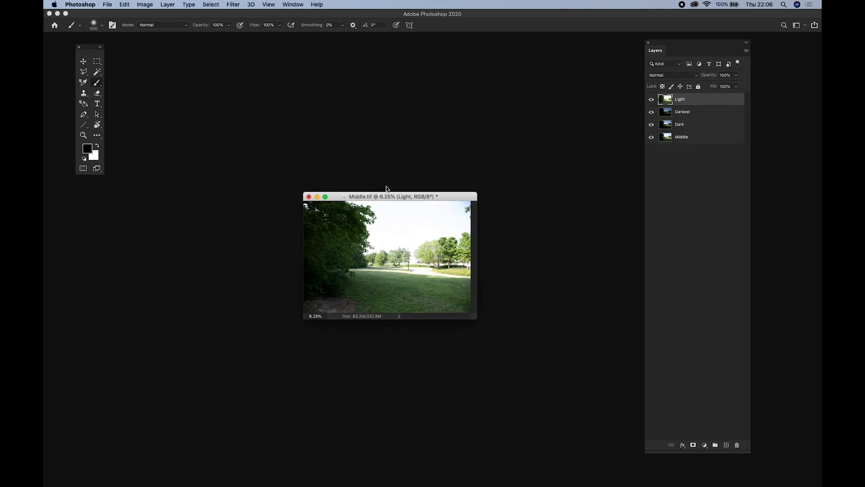
{"action": "key", "text": "super+v"}
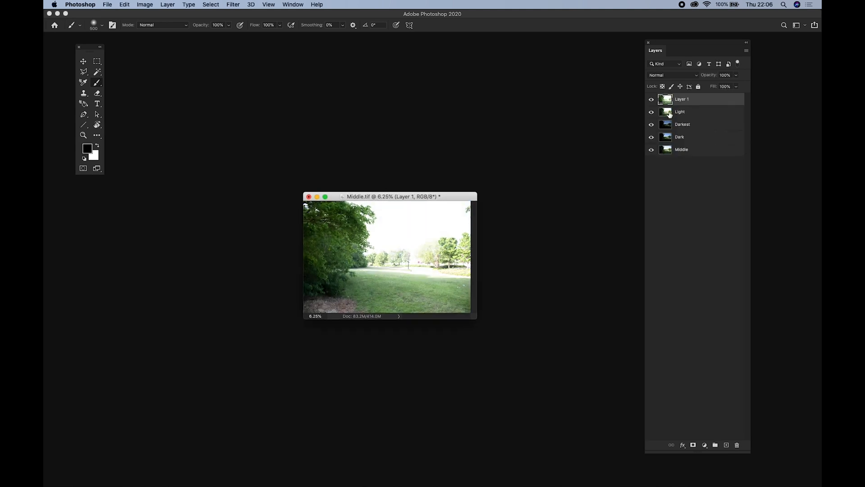
{"action": "double_click", "coordinate": [682, 99]}
{"action": "type", "text": "Lightest"}
{"action": "key", "text": "Return"}
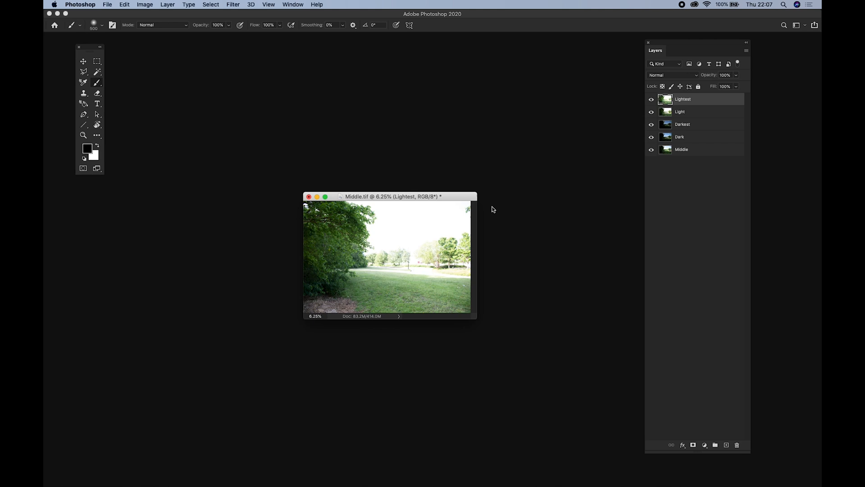
Hide the Lightest, Light, Darkest and Dark layers and select the Middle layer
{"action": "left_click_drag", "start_coordinate": [429, 197], "coordinate": [439, 159]}
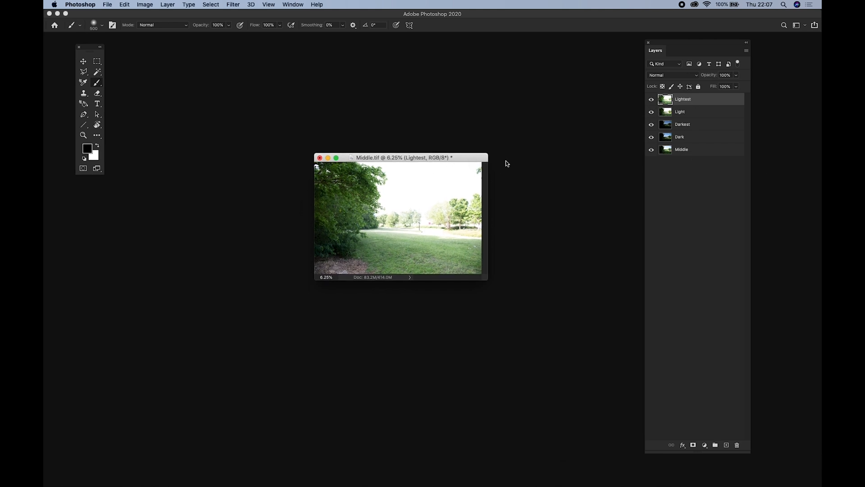
{"action": "key", "text": "super+plus"}
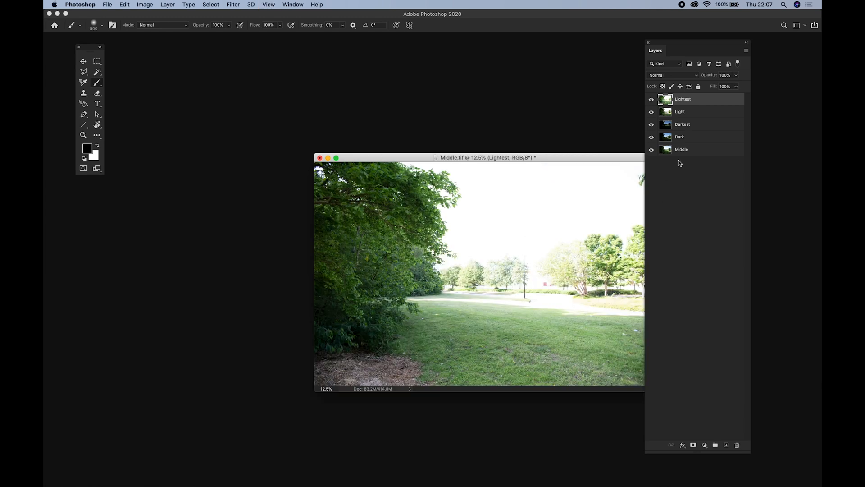
{"action": "left_click_drag", "start_coordinate": [586, 159], "coordinate": [515, 120]}
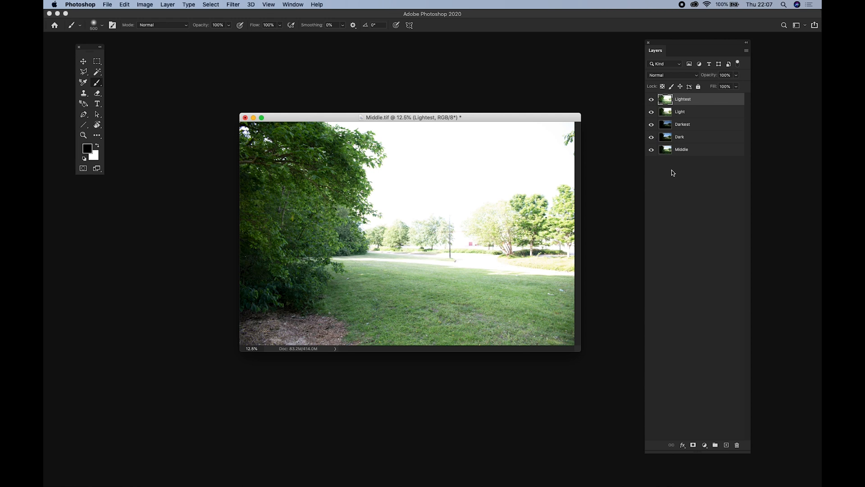
{"action": "left_click_drag", "start_coordinate": [651, 137], "coordinate": [651, 102]}
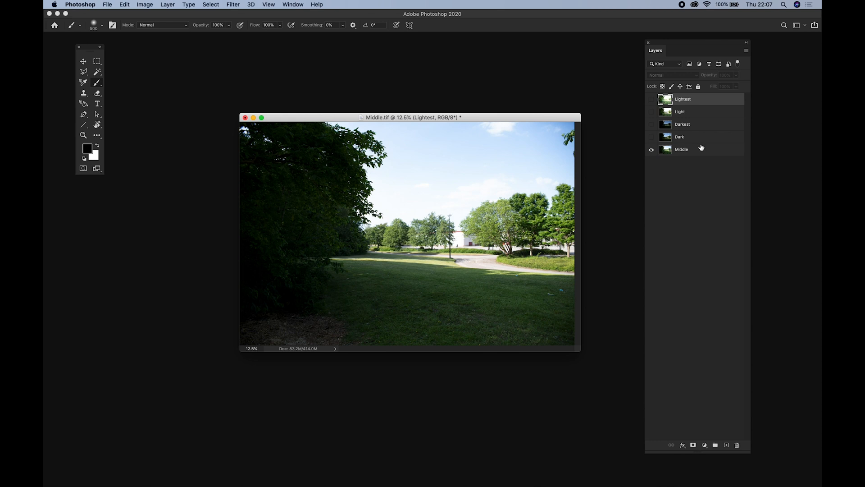
{"action": "left_click", "coordinate": [690, 152]}
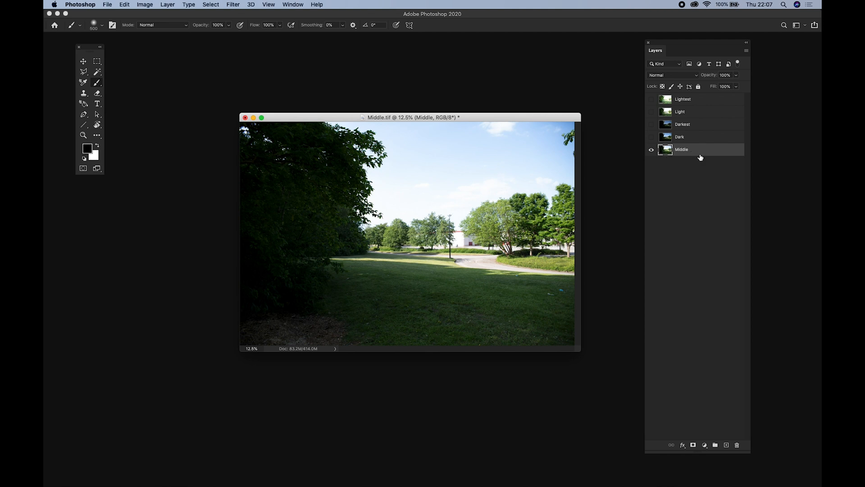
Show the hidden layers one at a time above Middle to compare their exposures, and hide them again
{"action": "left_click", "coordinate": [652, 137]}
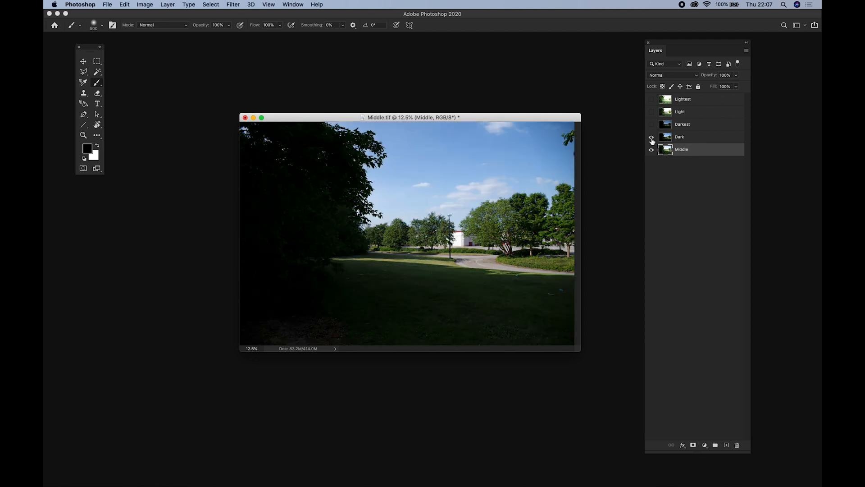
{"action": "left_click", "coordinate": [651, 125]}
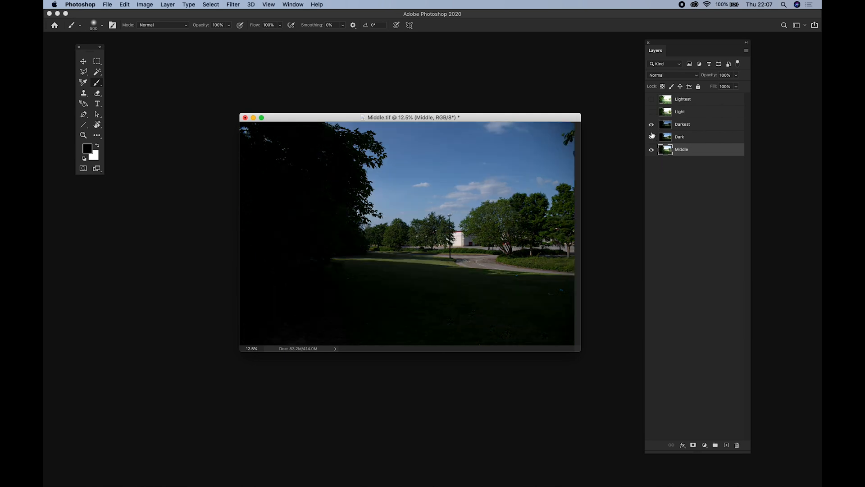
{"action": "left_click", "coordinate": [652, 112]}
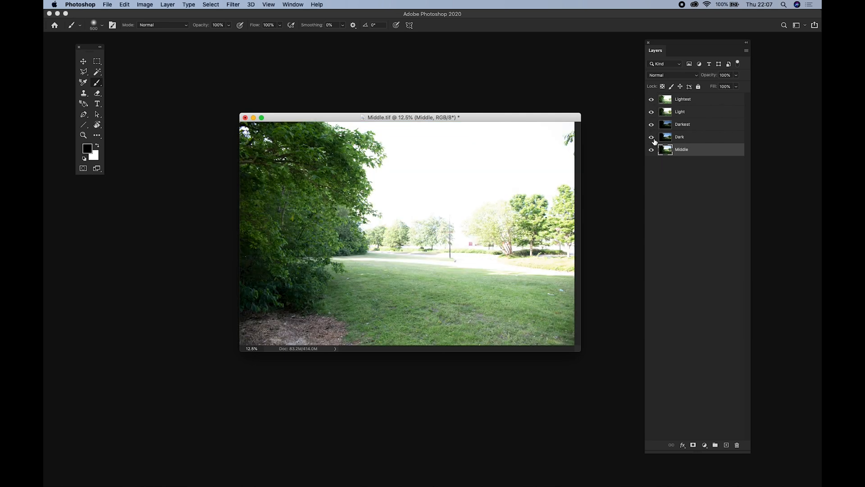
{"action": "left_click_drag", "start_coordinate": [650, 102], "coordinate": [651, 140]}
Compare the layers once more, leaving only Dark and Middle shown, and select the Dark layer
{"action": "left_click", "coordinate": [652, 138]}
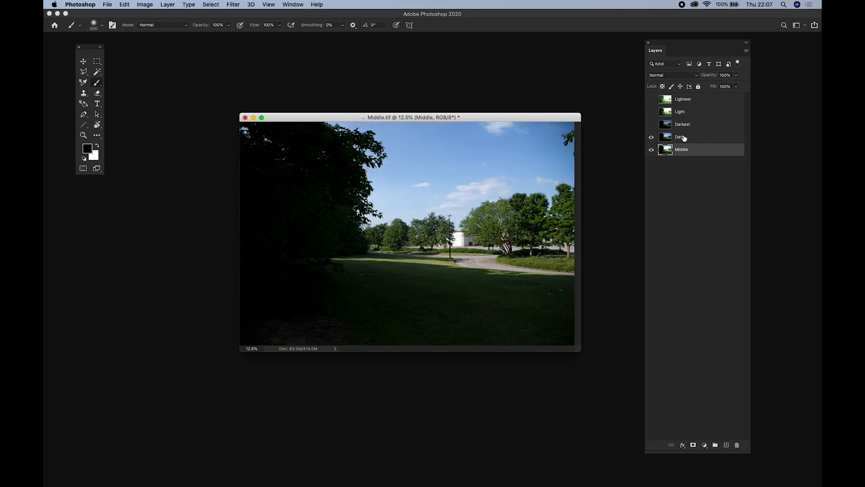
{"action": "left_click", "coordinate": [651, 125]}
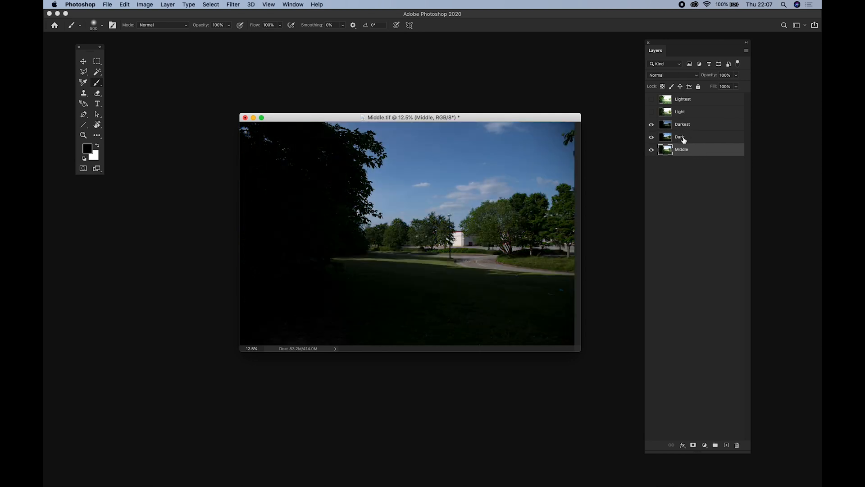
{"action": "left_click", "coordinate": [653, 113]}
{"action": "left_click", "coordinate": [651, 99]}
{"action": "left_click_drag", "start_coordinate": [651, 100], "coordinate": [653, 140]}
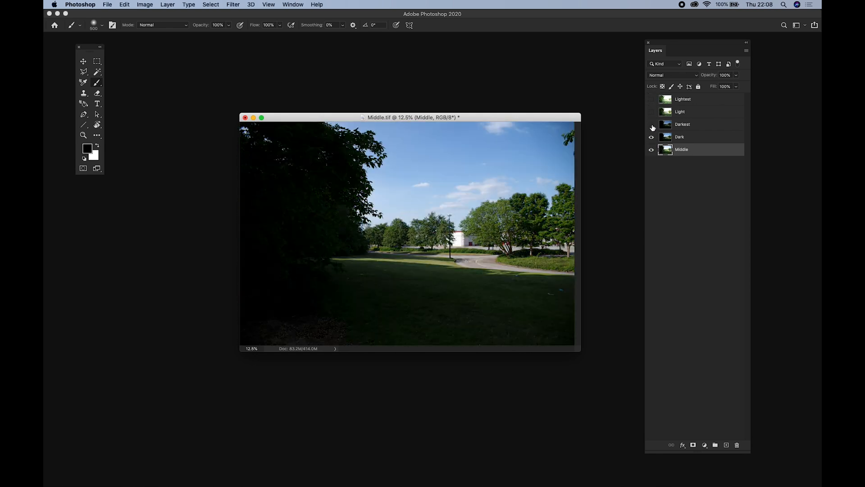
{"action": "left_click", "coordinate": [690, 139]}
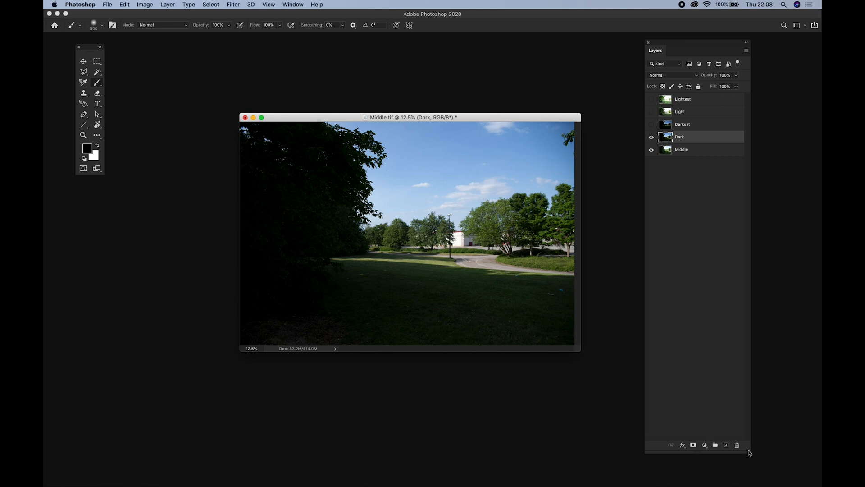
Add a white mask to the Dark layer and paint black over the lawn and the shaded tree
{"action": "left_click", "coordinate": [693, 445]}
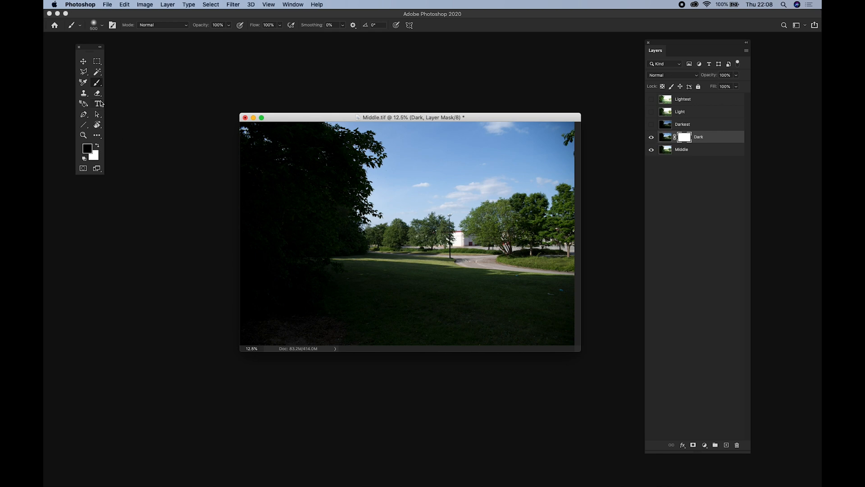
{"action": "left_click_drag", "start_coordinate": [92, 49], "coordinate": [128, 75]}
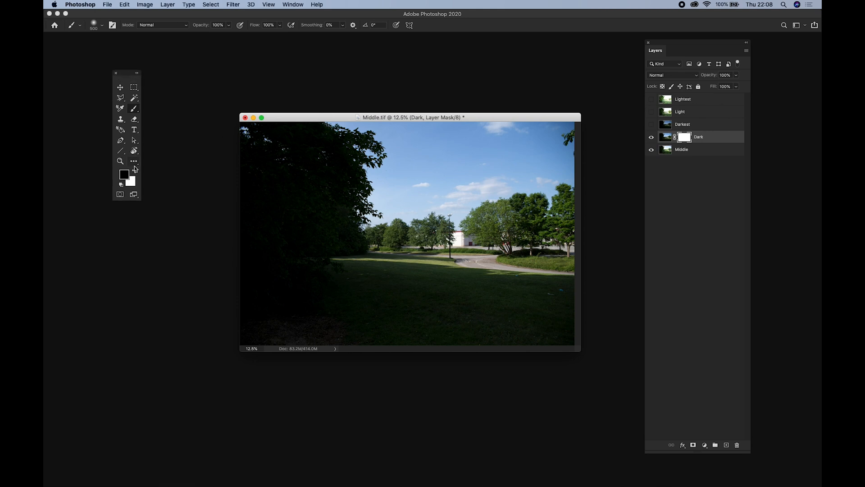
{"action": "mouse_move", "coordinate": [392, 290]}
{"action": "left_mouse_down"}
{"action": "mouse_move", "coordinate": [457, 271]}
{"action": "mouse_move", "coordinate": [377, 282]}
{"action": "mouse_move", "coordinate": [396, 289]}
{"action": "mouse_move", "coordinate": [397, 303]}
{"action": "mouse_move", "coordinate": [414, 304]}
{"action": "mouse_move", "coordinate": [357, 303]}
{"action": "mouse_move", "coordinate": [389, 295]}
{"action": "mouse_move", "coordinate": [340, 281]}
{"action": "mouse_move", "coordinate": [332, 246]}
{"action": "left_mouse_up"}
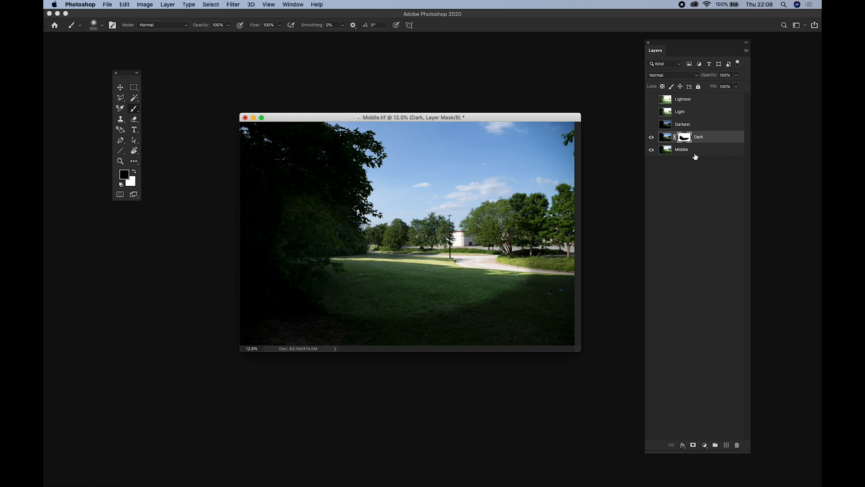
{"action": "left_click_drag", "start_coordinate": [687, 45], "coordinate": [678, 43]}
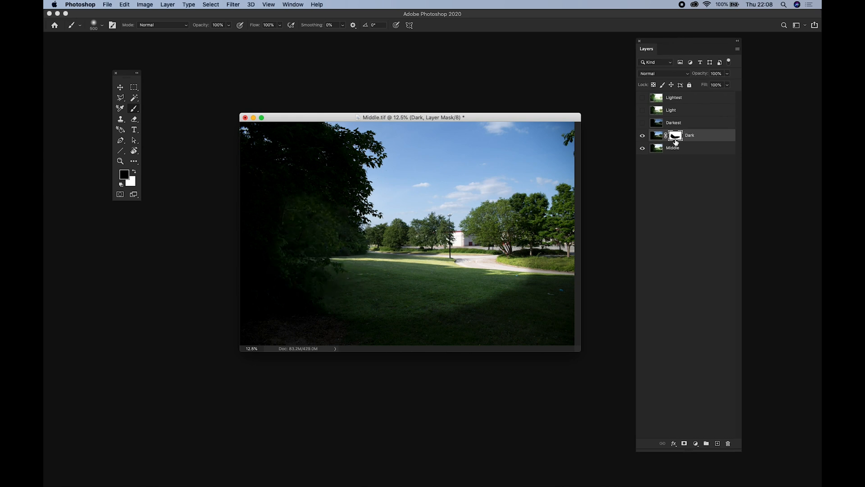
{"action": "mouse_move", "coordinate": [297, 263]}
{"action": "left_mouse_down"}
{"action": "mouse_move", "coordinate": [279, 260]}
{"action": "mouse_move", "coordinate": [273, 275]}
{"action": "mouse_move", "coordinate": [320, 280]}
{"action": "mouse_move", "coordinate": [325, 247]}
{"action": "left_mouse_up"}
{"action": "mouse_move", "coordinate": [511, 314]}
{"action": "left_mouse_down"}
{"action": "mouse_move", "coordinate": [471, 289]}
{"action": "mouse_move", "coordinate": [329, 303]}
{"action": "left_mouse_up"}
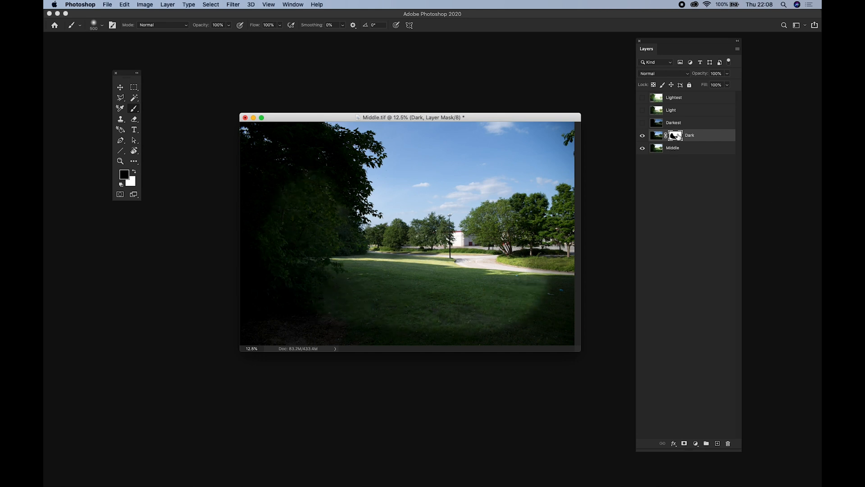
Delete the Dark layer's painted mask without applying it, and add a black mask that hides the whole layer
{"action": "left_click_drag", "start_coordinate": [677, 138], "coordinate": [729, 443]}
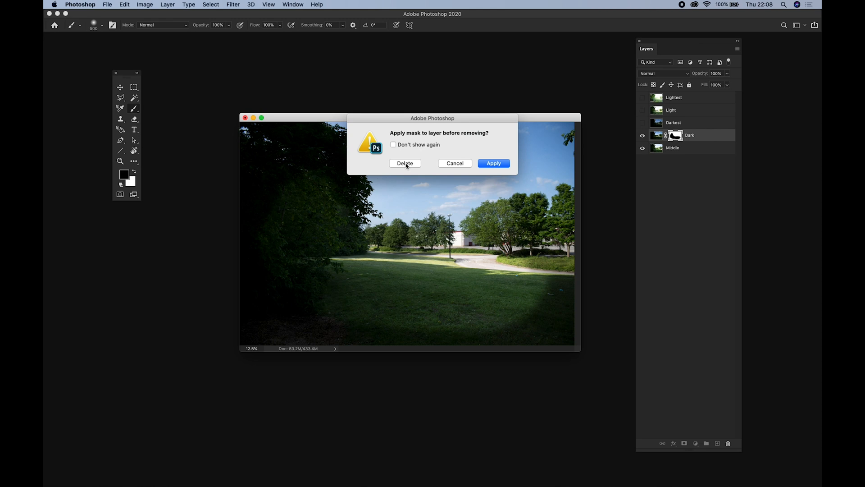
{"action": "left_click", "coordinate": [405, 164]}
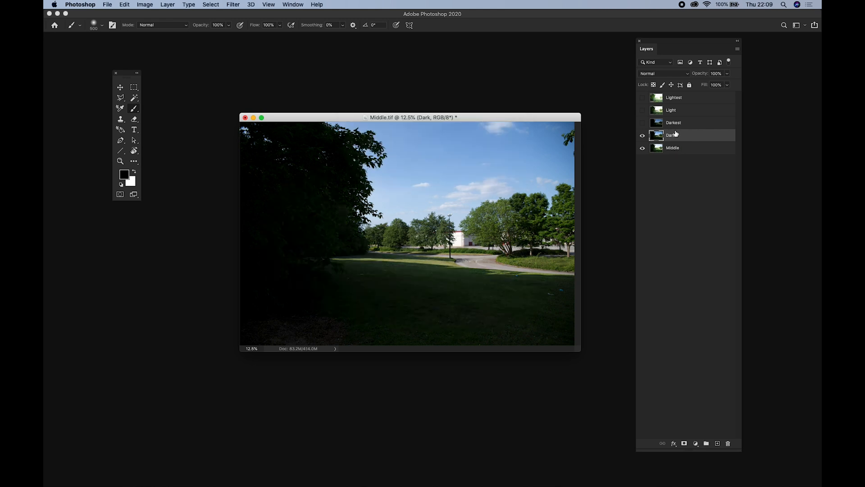
{"action": "left_click", "coordinate": [685, 444]}
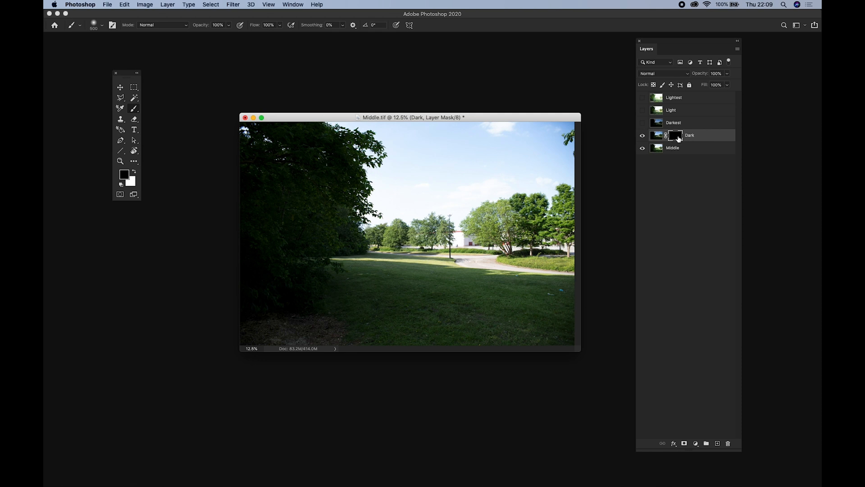
{"action": "left_click_drag", "start_coordinate": [523, 117], "coordinate": [524, 103]}
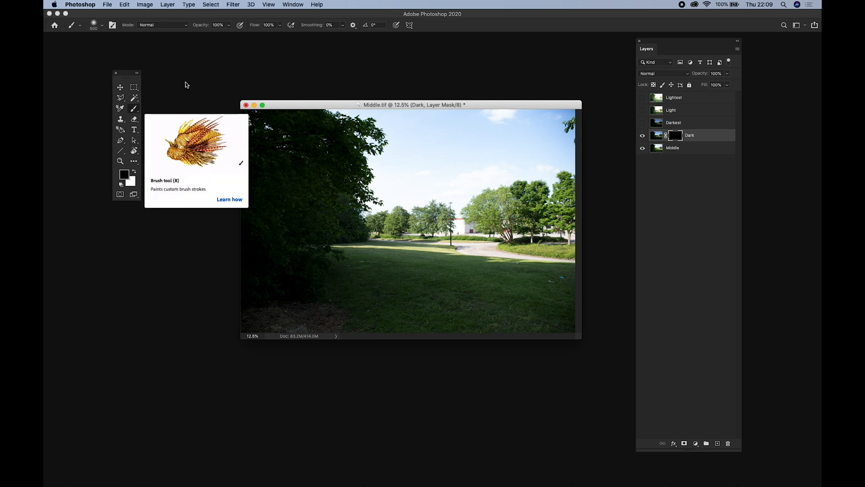
Set the brush size to 2840 px and the brush opacity to 40%
{"action": "left_click", "coordinate": [102, 25]}
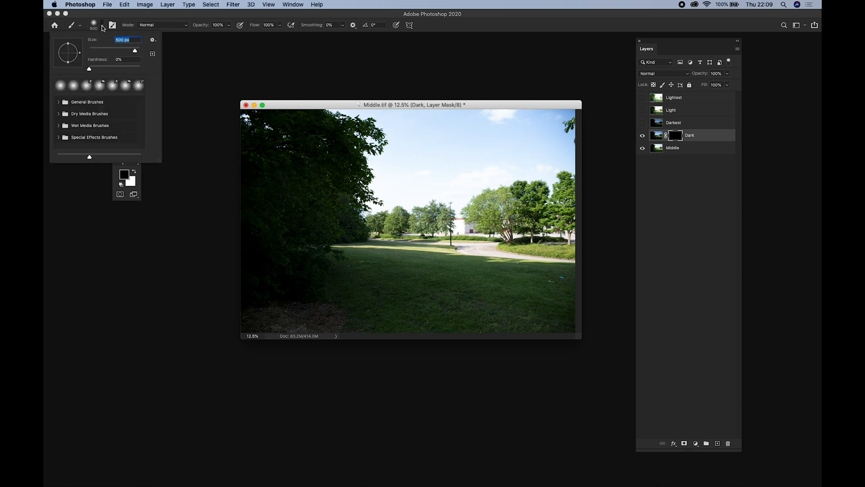
{"action": "mouse_move", "coordinate": [131, 52]}
{"action": "left_mouse_down"}
{"action": "mouse_move", "coordinate": [145, 56]}
{"action": "mouse_move", "coordinate": [137, 52]}
{"action": "left_mouse_up"}
{"action": "left_click", "coordinate": [117, 176]}
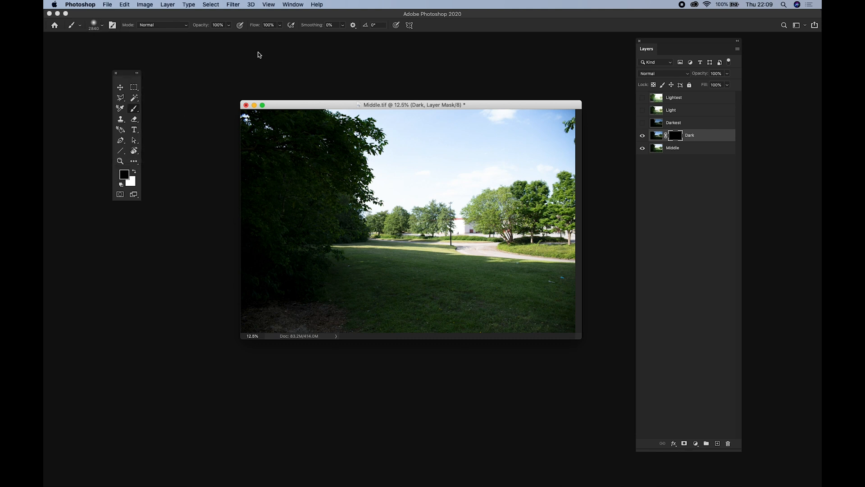
{"action": "left_click", "coordinate": [230, 28]}
{"action": "left_click_drag", "start_coordinate": [229, 34], "coordinate": [206, 35]}
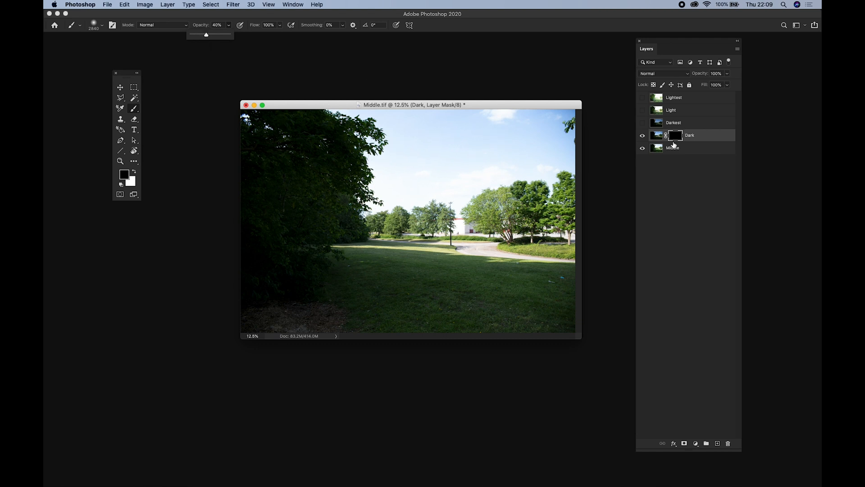
Make the Dark layer's black mask, rather than its image, the target for painting
{"action": "left_click_drag", "start_coordinate": [680, 43], "coordinate": [679, 46]}
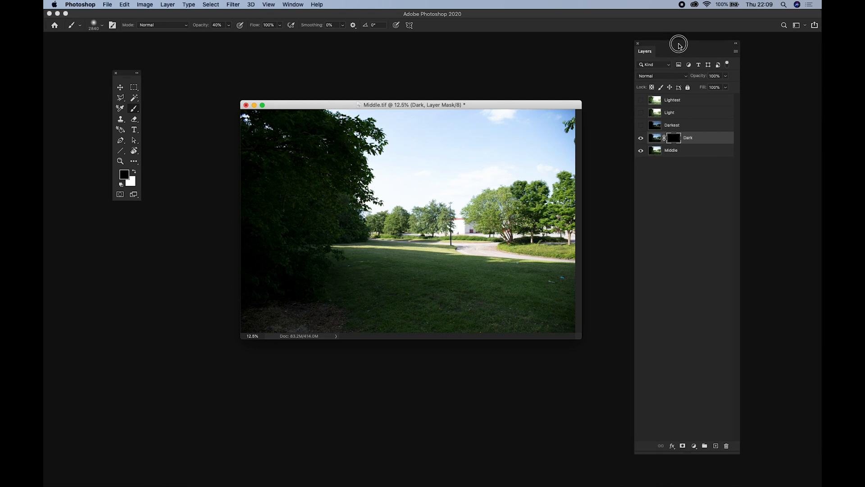
{"action": "left_click", "coordinate": [655, 139]}
{"action": "left_click", "coordinate": [672, 135]}
{"action": "left_click", "coordinate": [656, 141]}
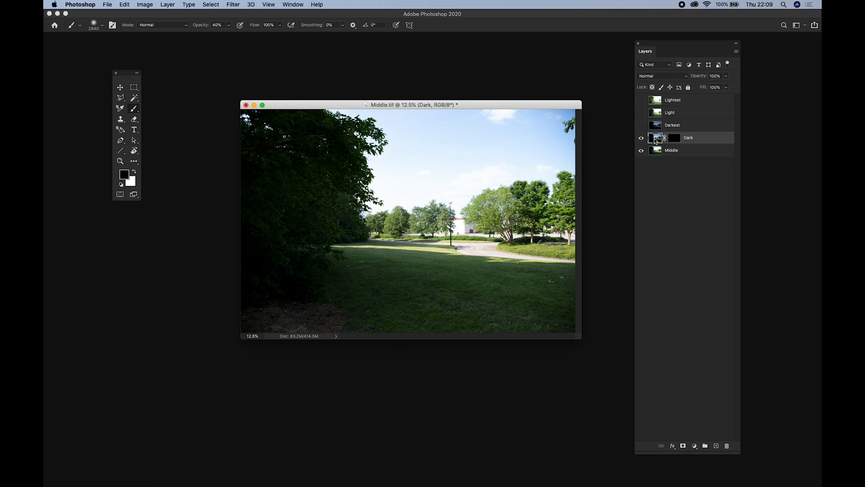
{"action": "left_click", "coordinate": [679, 141]}
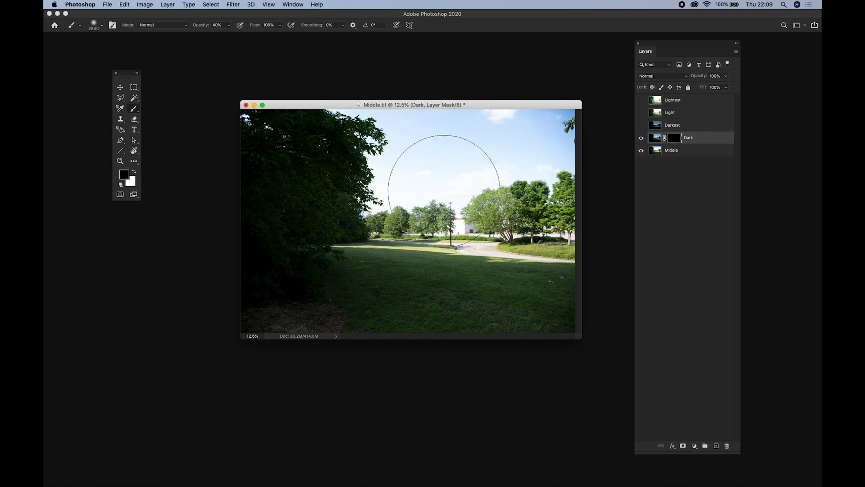
Paint white at 40% opacity on the Dark layer's mask over the sky, clouds and distant trees
{"action": "left_click", "coordinate": [134, 171]}
{"action": "left_click", "coordinate": [421, 187]}
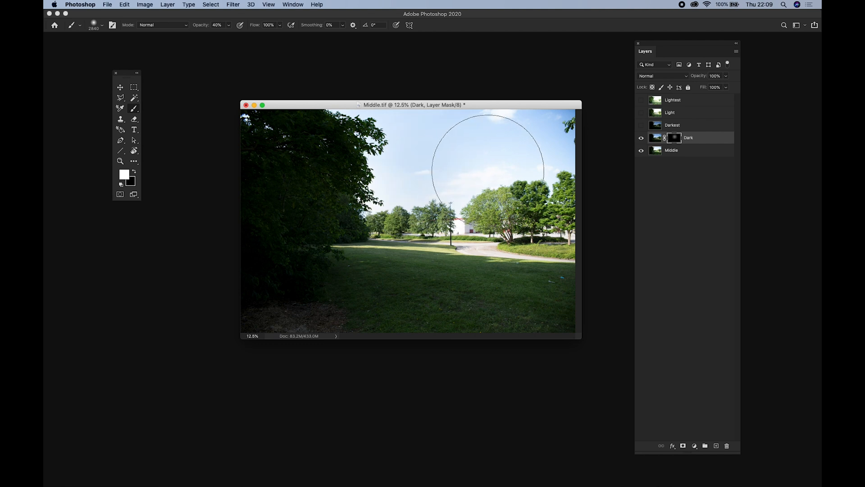
{"action": "left_click", "coordinate": [490, 170]}
{"action": "left_click", "coordinate": [529, 155]}
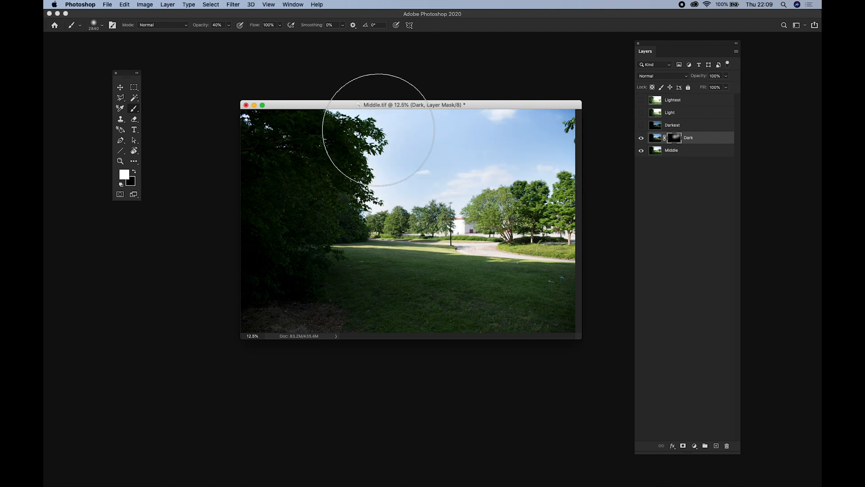
{"action": "left_click", "coordinate": [509, 146]}
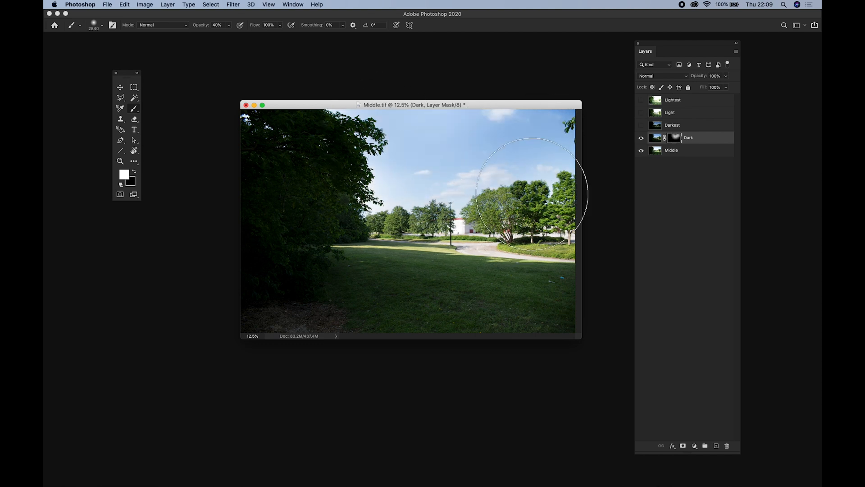
{"action": "left_click", "coordinate": [535, 186]}
{"action": "left_click", "coordinate": [396, 189]}
{"action": "left_click", "coordinate": [480, 144]}
{"action": "left_click", "coordinate": [469, 202]}
{"action": "left_click", "coordinate": [540, 185]}
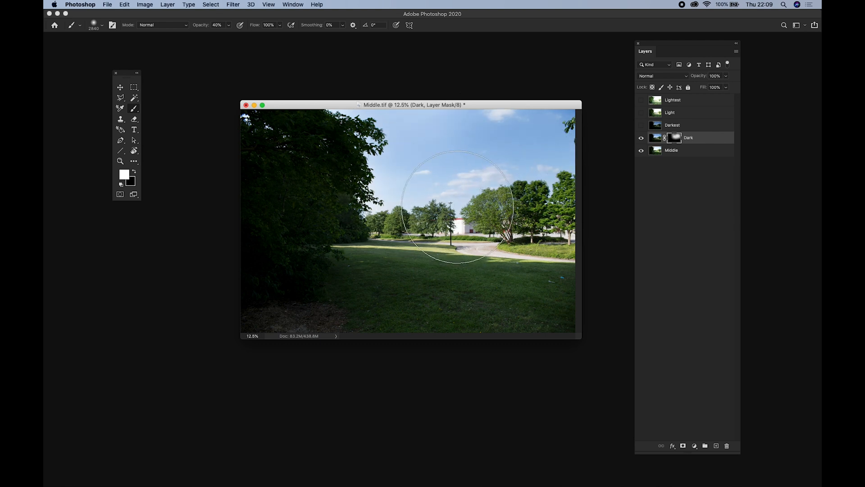
Set the brush opacity to 20% and reduce the brush size to 1200 px
{"action": "key", "text": "["}
{"action": "key", "text": "["}
{"action": "key", "text": "2"}
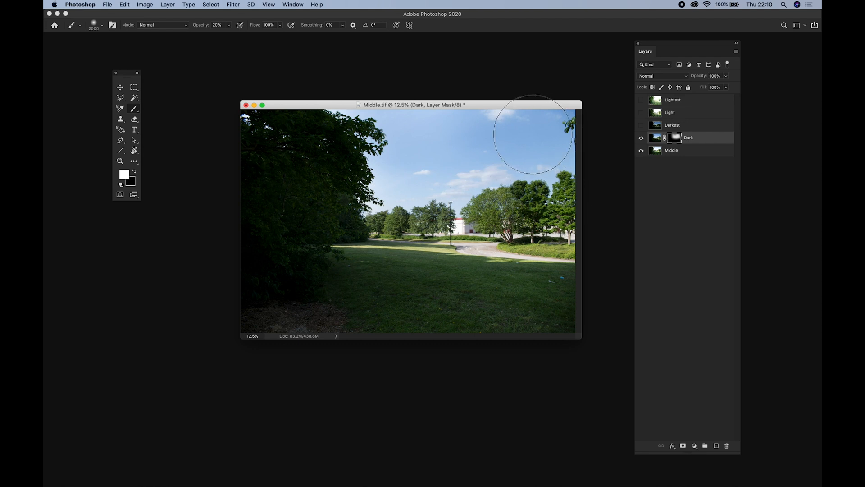
{"action": "key", "text": "bracketleft"}
{"action": "key", "text": "bracketleft"}
{"action": "key", "text": "bracketleft"}
{"action": "key", "text": "bracketleft"}
{"action": "key", "text": "bracketleft"}
{"action": "key", "text": "bracketleft"}
{"action": "key", "text": "bracketleft"}
{"action": "key", "text": "bracketleft"}
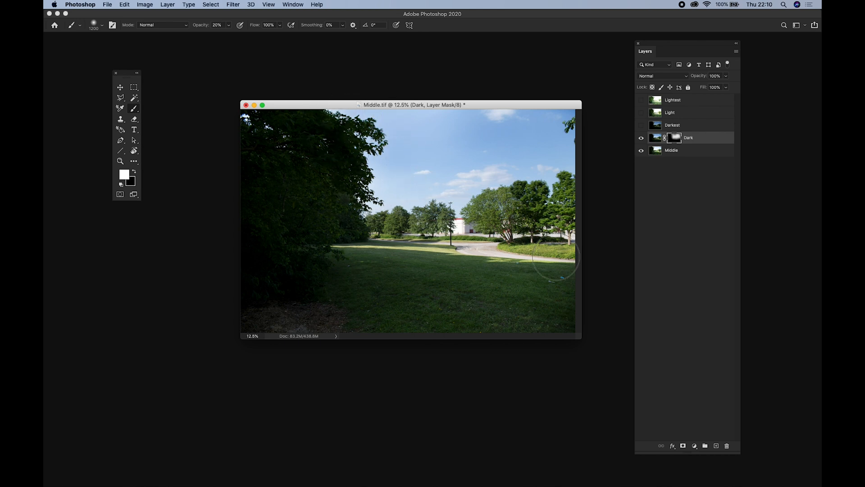
Compare the photo with the Dark layer hidden and shown to judge the effect on the sky
{"action": "left_click", "coordinate": [640, 139]}
{"action": "left_click", "coordinate": [641, 140]}
{"action": "left_click", "coordinate": [640, 142]}
{"action": "left_click", "coordinate": [640, 142]}
{"action": "left_click", "coordinate": [641, 143]}
{"action": "left_click", "coordinate": [640, 144]}
Show the Darkest layer, add a black mask that hides all of it, and make white the painting colour
{"action": "left_click", "coordinate": [640, 127]}
{"action": "left_click", "coordinate": [675, 124]}
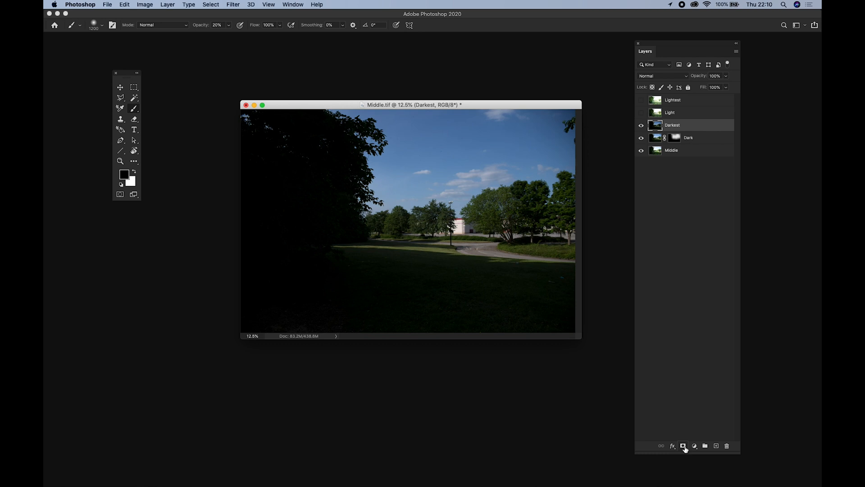
{"action": "left_click", "coordinate": [684, 446], "text": "alt"}
{"action": "key", "text": "x"}
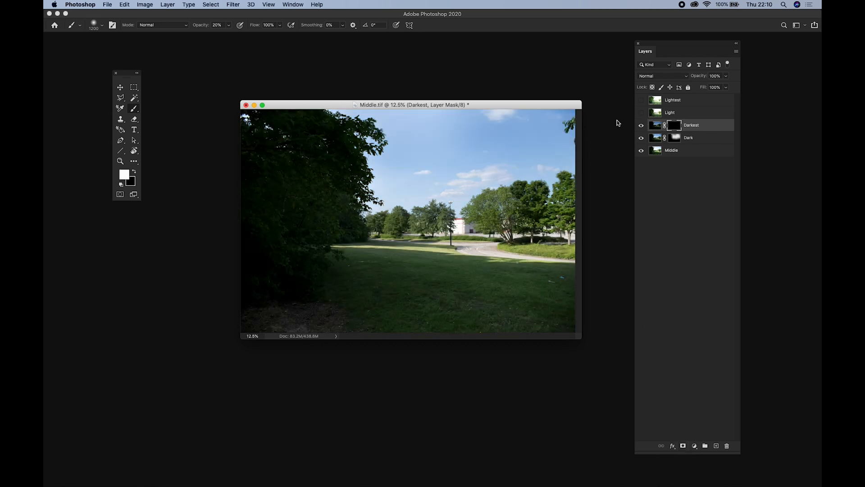
Set the brush size to 153 px for close work on the white building behind the trees
{"action": "key", "text": "z"}
{"action": "left_click_drag", "start_coordinate": [519, 272], "coordinate": [397, 167]}
{"action": "left_click_drag", "start_coordinate": [570, 379], "coordinate": [356, 147]}
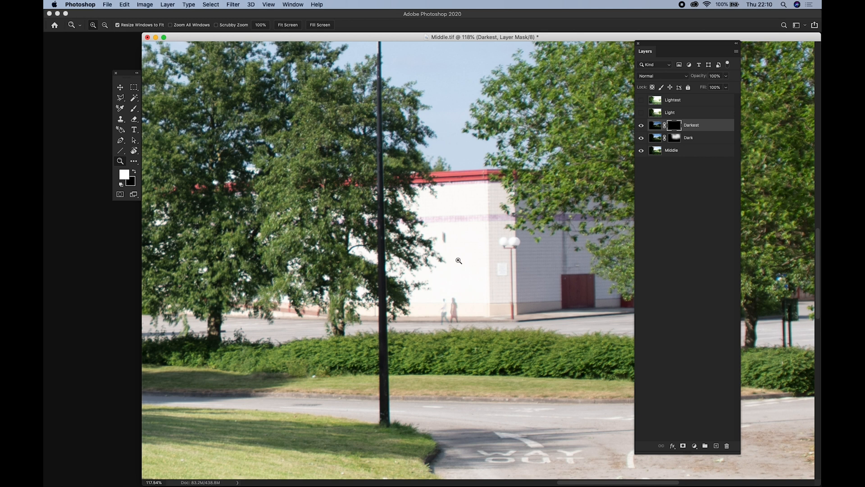
{"action": "key", "text": "b"}
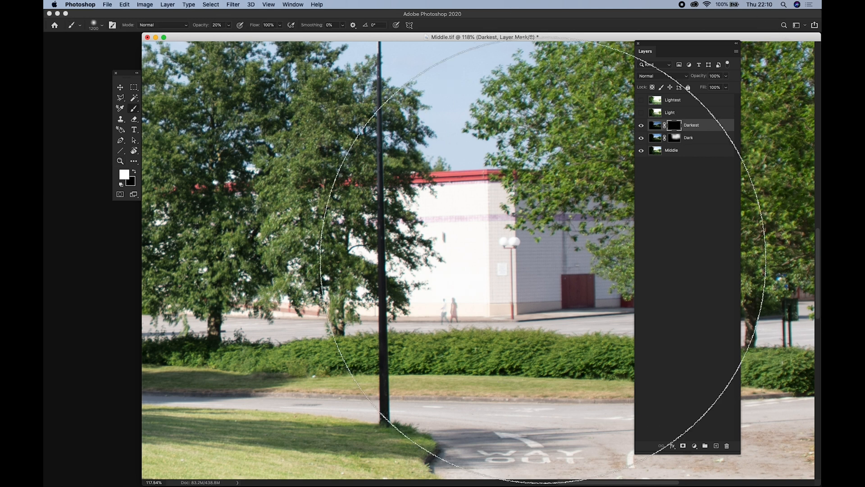
{"action": "left_click", "coordinate": [102, 26]}
{"action": "left_click_drag", "start_coordinate": [128, 51], "coordinate": [121, 51]}
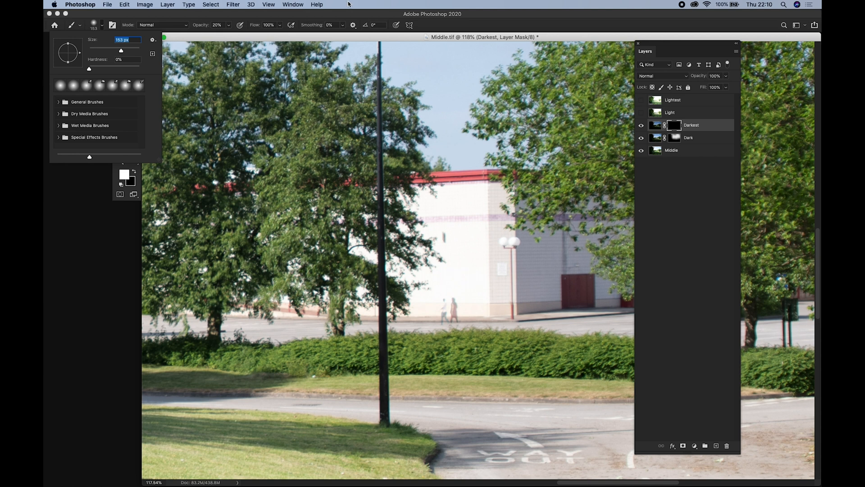
Set the brush opacity to 29% and paint white on the Darkest layer's mask over the building's bright wall
{"action": "left_click", "coordinate": [223, 25]}
{"action": "left_click", "coordinate": [228, 26]}
{"action": "left_click_drag", "start_coordinate": [228, 35], "coordinate": [233, 34]}
{"action": "mouse_move", "coordinate": [467, 260]}
{"action": "left_mouse_down"}
{"action": "mouse_move", "coordinate": [454, 301]}
{"action": "mouse_move", "coordinate": [430, 298]}
{"action": "mouse_move", "coordinate": [427, 307]}
{"action": "mouse_move", "coordinate": [460, 303]}
{"action": "mouse_move", "coordinate": [452, 209]}
{"action": "mouse_move", "coordinate": [459, 278]}
{"action": "mouse_move", "coordinate": [448, 312]}
{"action": "mouse_move", "coordinate": [425, 305]}
{"action": "mouse_move", "coordinate": [447, 246]}
{"action": "mouse_move", "coordinate": [426, 210]}
{"action": "mouse_move", "coordinate": [468, 283]}
{"action": "mouse_move", "coordinate": [477, 265]}
{"action": "mouse_move", "coordinate": [473, 209]}
{"action": "mouse_move", "coordinate": [453, 288]}
{"action": "mouse_move", "coordinate": [436, 308]}
{"action": "mouse_move", "coordinate": [458, 308]}
{"action": "mouse_move", "coordinate": [271, 313]}
{"action": "mouse_move", "coordinate": [352, 237]}
{"action": "mouse_move", "coordinate": [441, 188]}
{"action": "mouse_move", "coordinate": [476, 226]}
{"action": "mouse_move", "coordinate": [463, 281]}
{"action": "mouse_move", "coordinate": [426, 305]}
{"action": "mouse_move", "coordinate": [492, 301]}
{"action": "mouse_move", "coordinate": [489, 214]}
{"action": "left_mouse_up"}
Examine the masked building at 100% and within the whole photo at reduced magnification
{"action": "key", "text": "super+1"}
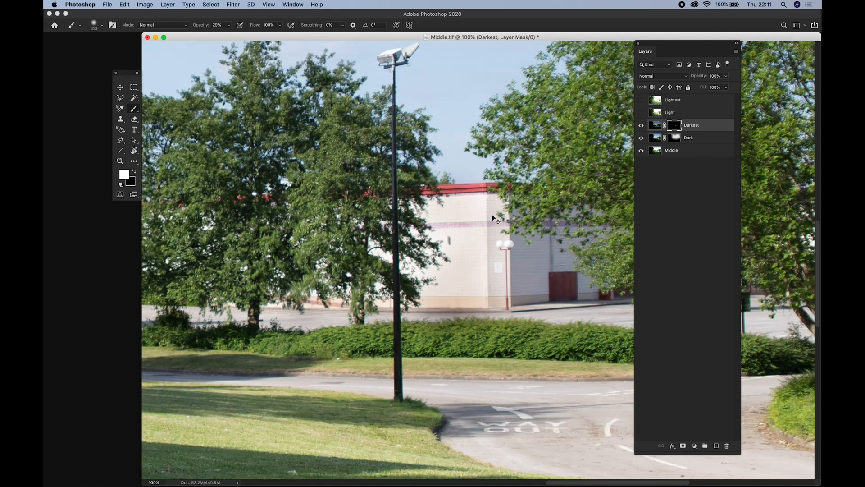
{"action": "key", "text": "super+minus"}
{"action": "key", "text": "super+minus"}
{"action": "key", "text": "super+minus"}
{"action": "key", "text": "super+minus"}
{"action": "key", "text": "super+minus"}
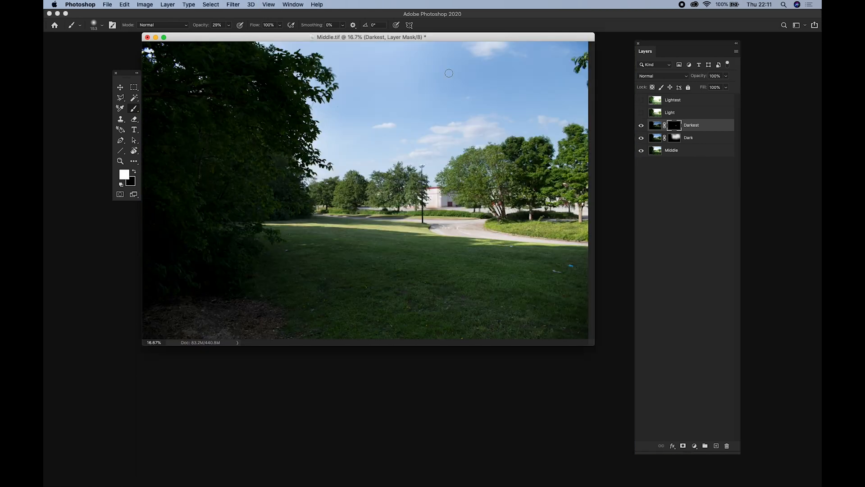
{"action": "key", "text": "super+plus"}
{"action": "key", "text": "super+plus"}
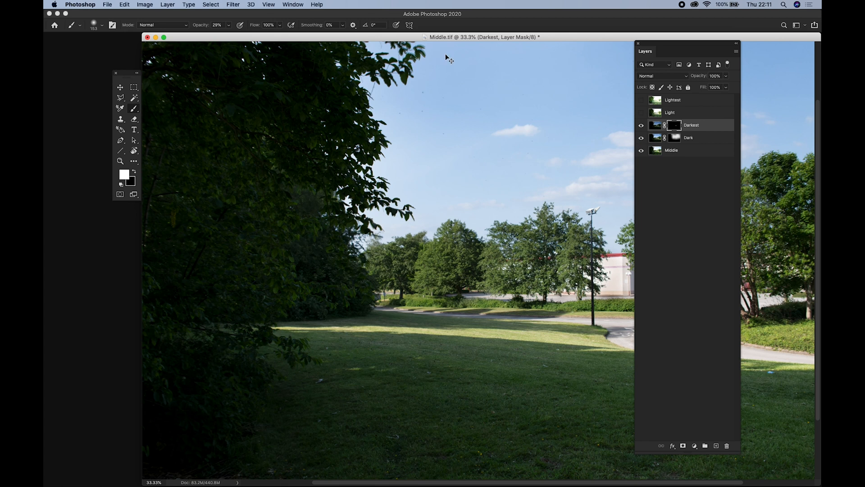
{"action": "key", "text": "super+minus"}
{"action": "key", "text": "super+minus"}
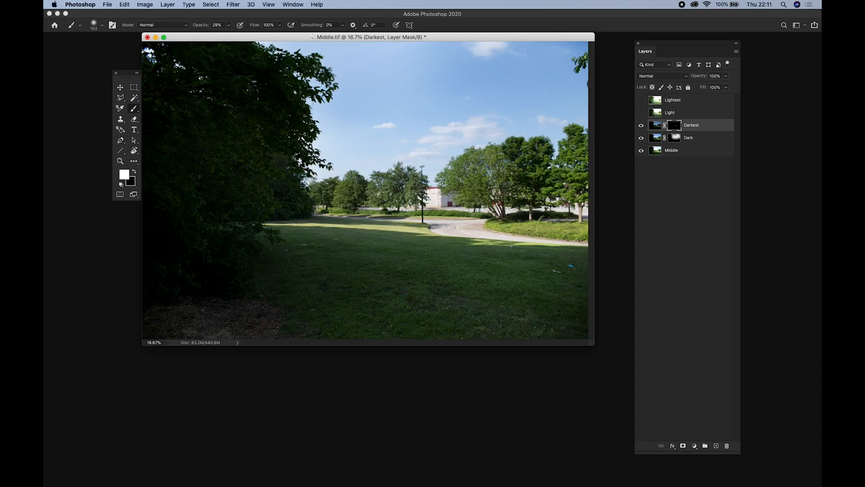
{"action": "left_click_drag", "start_coordinate": [452, 37], "coordinate": [463, 79]}
{"action": "key", "text": "super+plus"}
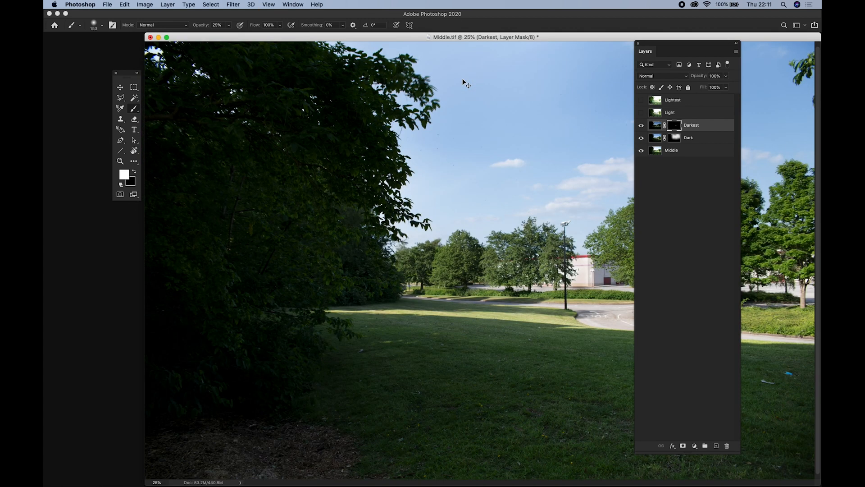
{"action": "left_click_drag", "start_coordinate": [493, 38], "coordinate": [469, 47]}
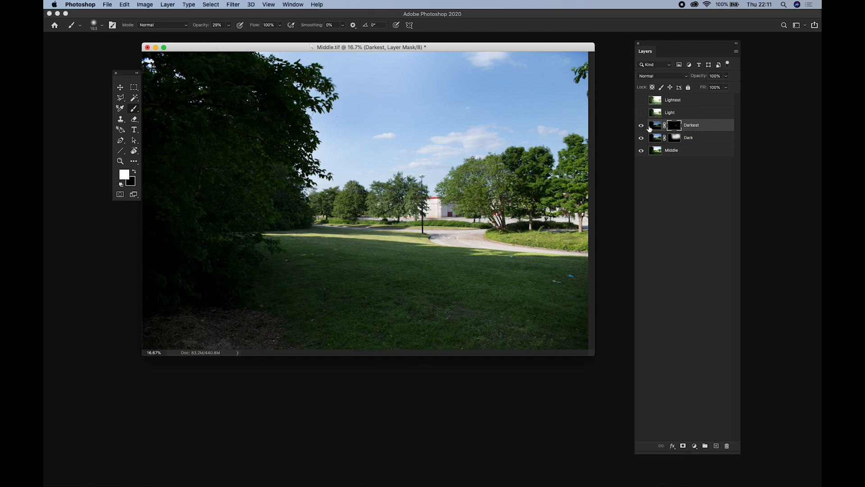
Compare the photo with the Darkest layer hidden and shown to judge the building's brightness
{"action": "left_click", "coordinate": [639, 128]}
{"action": "left_click", "coordinate": [639, 128]}
{"action": "left_click", "coordinate": [639, 127]}
{"action": "left_click", "coordinate": [639, 127]}
{"action": "left_click", "coordinate": [640, 128]}
{"action": "left_click", "coordinate": [640, 128]}
{"action": "left_click", "coordinate": [641, 128]}
{"action": "left_click", "coordinate": [641, 128]}
{"action": "left_click", "coordinate": [642, 128]}
{"action": "left_click", "coordinate": [642, 128]}
Set the Darkest layer's opacity to 55%, checking the building with the layer hidden and shown
{"action": "left_click", "coordinate": [727, 78]}
{"action": "left_click_drag", "start_coordinate": [720, 86], "coordinate": [709, 90]}
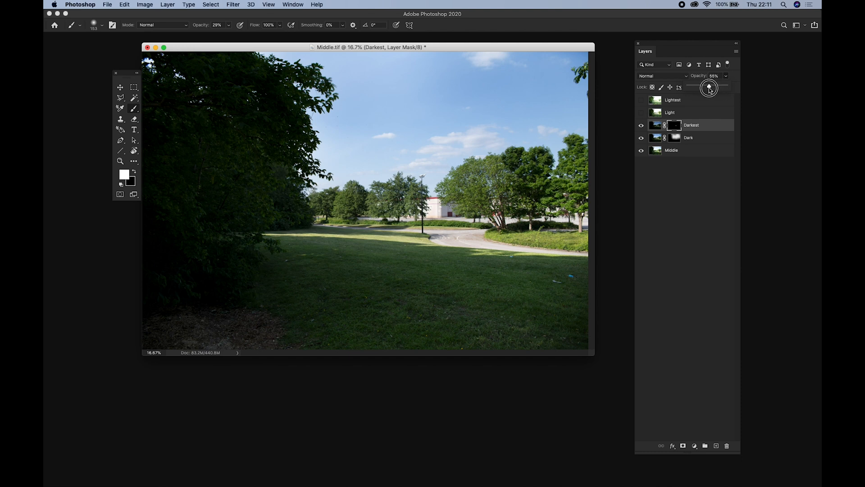
{"action": "left_click", "coordinate": [642, 126]}
{"action": "left_click", "coordinate": [642, 126]}
{"action": "left_click", "coordinate": [642, 126]}
{"action": "left_click", "coordinate": [642, 127]}
{"action": "left_click", "coordinate": [642, 127]}
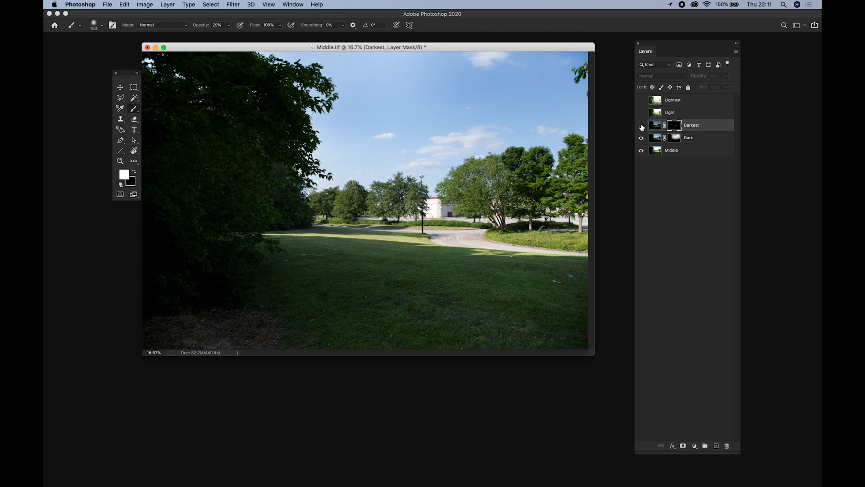
{"action": "left_click", "coordinate": [642, 127]}
{"action": "left_click", "coordinate": [727, 78]}
{"action": "mouse_move", "coordinate": [718, 87]}
{"action": "left_mouse_down"}
{"action": "mouse_move", "coordinate": [744, 85]}
{"action": "mouse_move", "coordinate": [688, 85]}
{"action": "mouse_move", "coordinate": [723, 90]}
{"action": "left_mouse_up"}
{"action": "left_click_drag", "start_coordinate": [718, 88], "coordinate": [719, 91]}
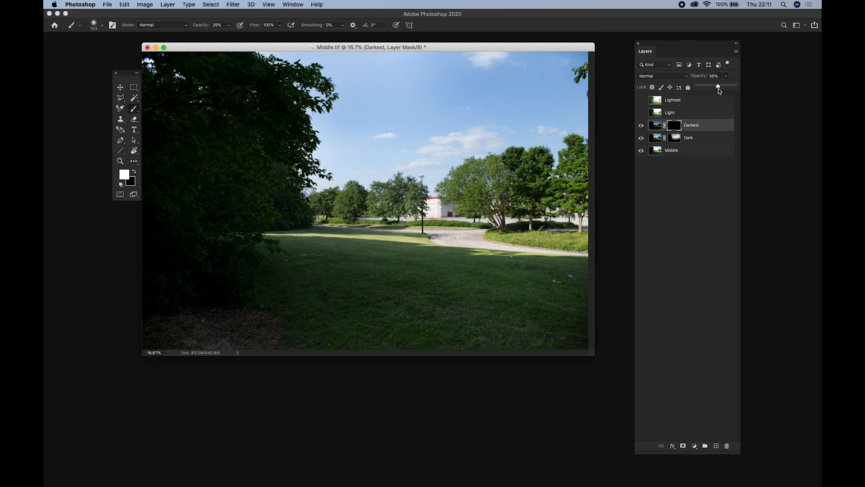
Show the Light layer and add a black mask that hides the whole layer
{"action": "left_click", "coordinate": [640, 113]}
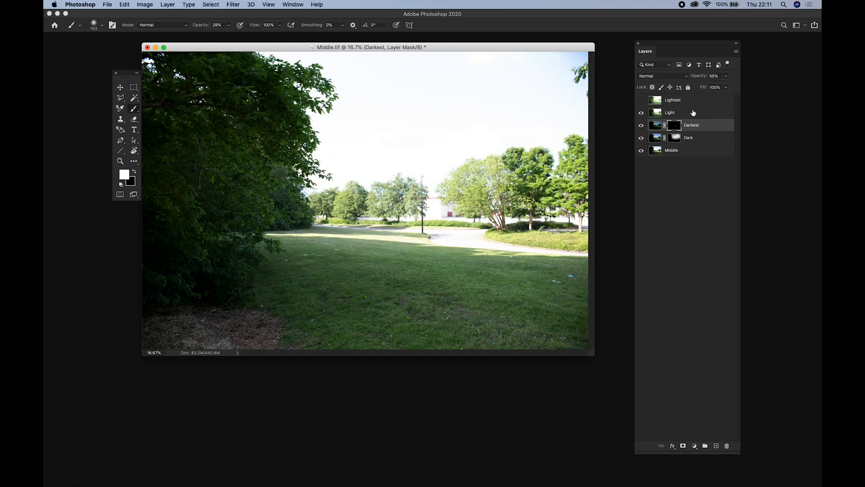
{"action": "left_click", "coordinate": [699, 112]}
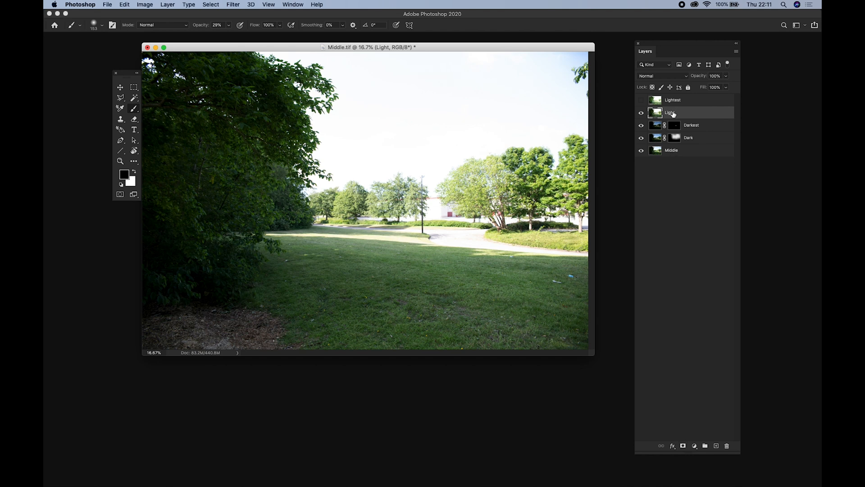
{"action": "left_click", "coordinate": [683, 447], "text": "alt"}
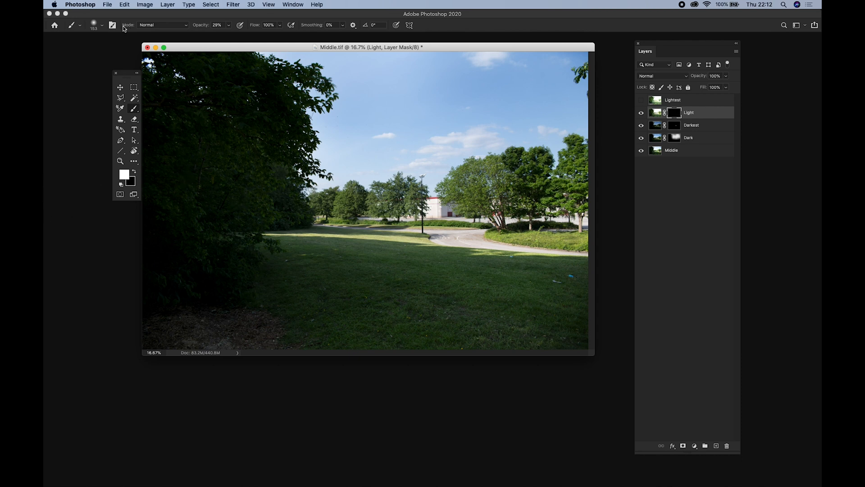
Set the brush size to 2480 px and the brush opacity to 40%
{"action": "left_click", "coordinate": [102, 28]}
{"action": "left_click_drag", "start_coordinate": [122, 53], "coordinate": [138, 52]}
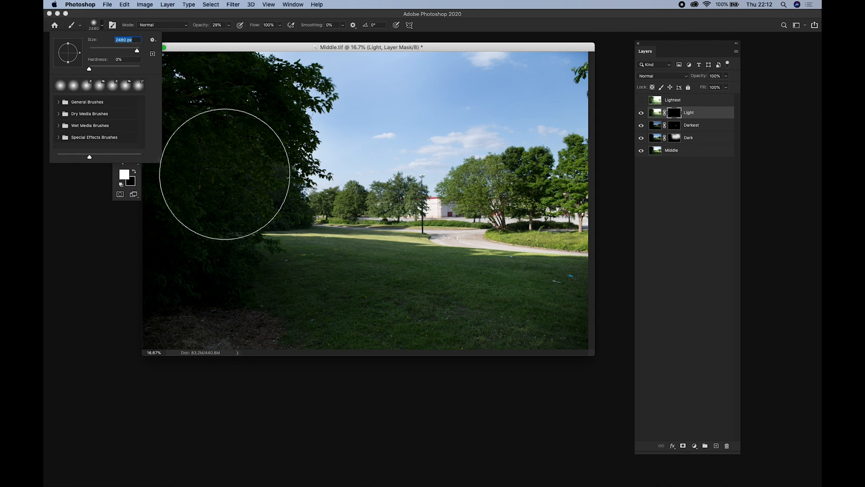
{"action": "left_click", "coordinate": [226, 51]}
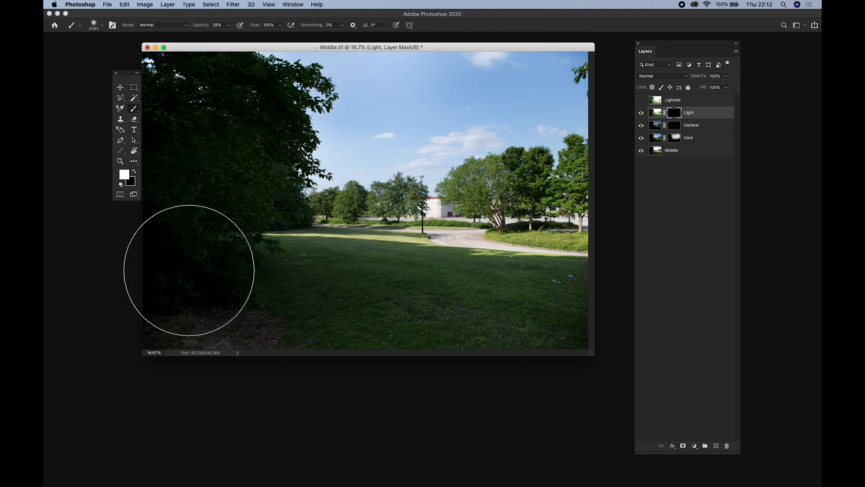
{"action": "key", "text": "4"}
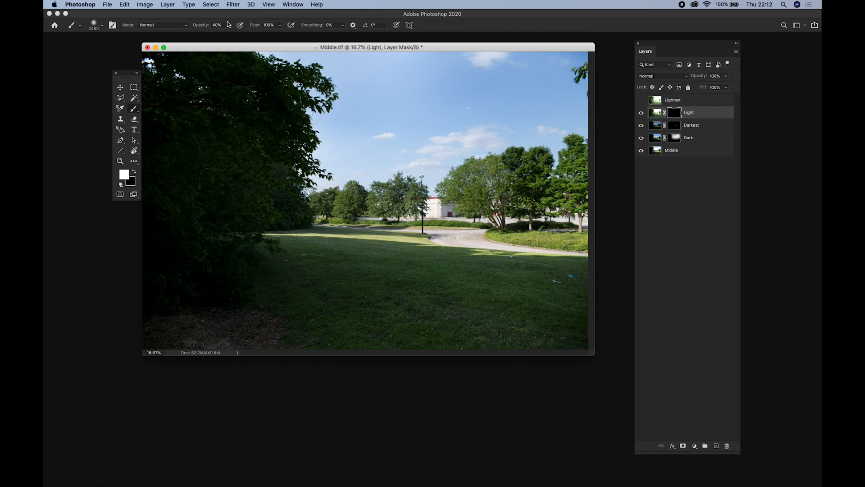
{"action": "left_click", "coordinate": [221, 25]}
{"action": "type", "text": "3"}
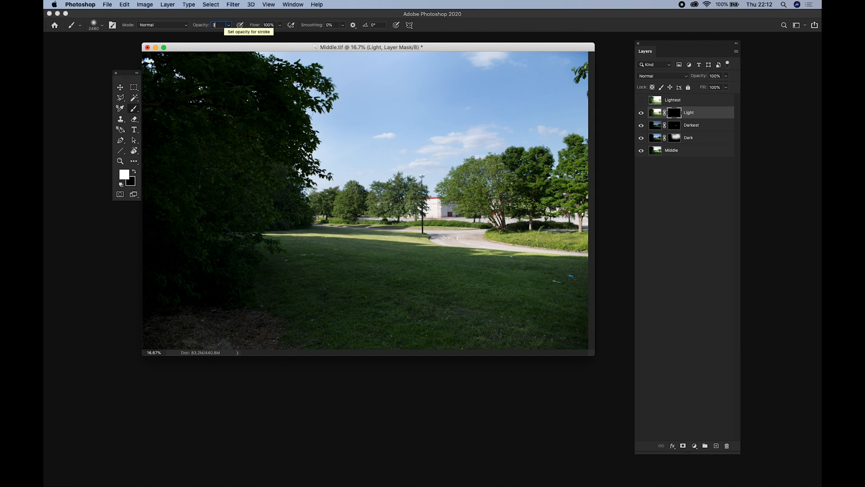
{"action": "type", "text": "8"}
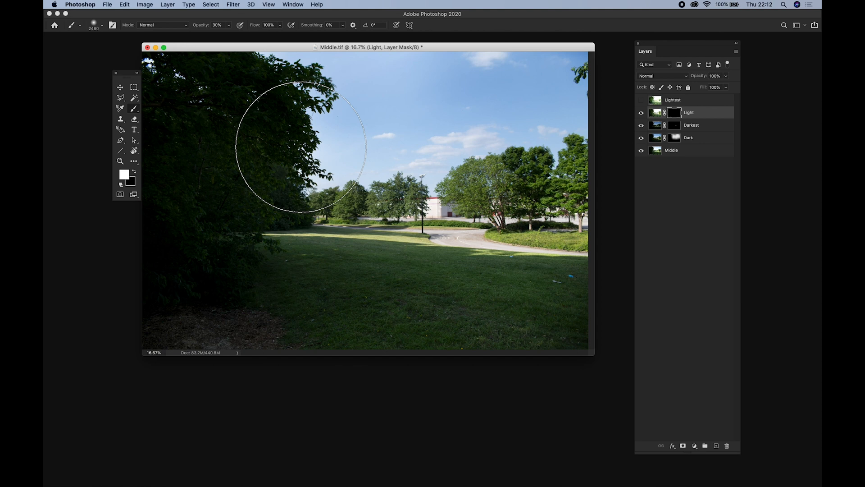
{"action": "key", "text": "4"}
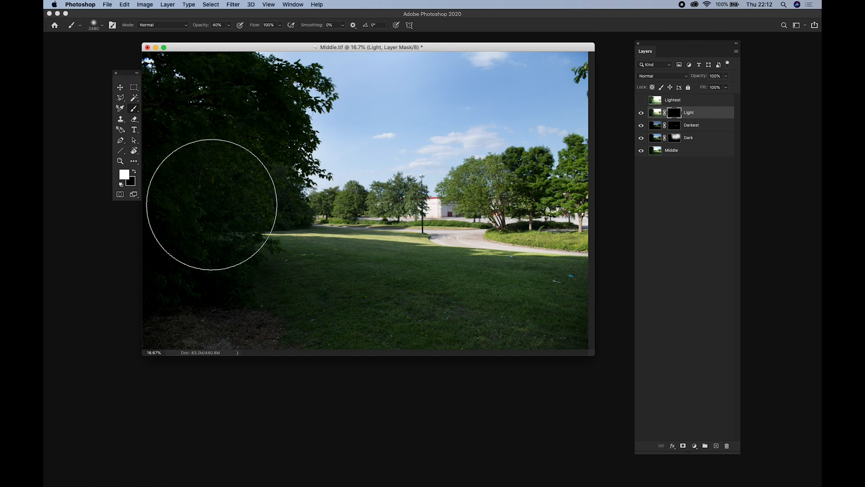
Paint white on the Light layer's mask over the shaded tree and undergrowth, reducing the brush size to 1400 px
{"action": "left_click_drag", "start_coordinate": [193, 266], "coordinate": [188, 177]}
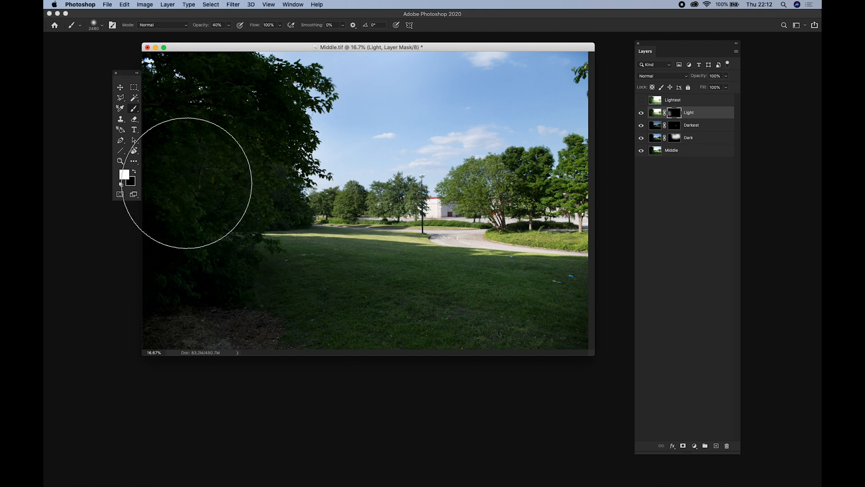
{"action": "key", "text": "bracketleft"}
{"action": "key", "text": "bracketleft"}
{"action": "key", "text": "bracketleft"}
{"action": "key", "text": "bracketleft"}
{"action": "key", "text": "bracketleft"}
{"action": "key", "text": "bracketleft"}
{"action": "key", "text": "bracketleft"}
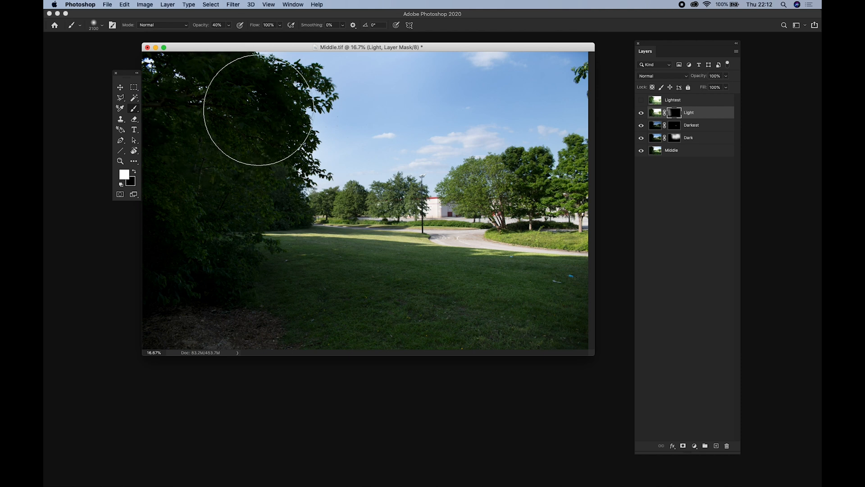
{"action": "key", "text": "bracketleft"}
{"action": "key", "text": "bracketleft"}
{"action": "key", "text": "bracketleft"}
{"action": "key", "text": "bracketleft"}
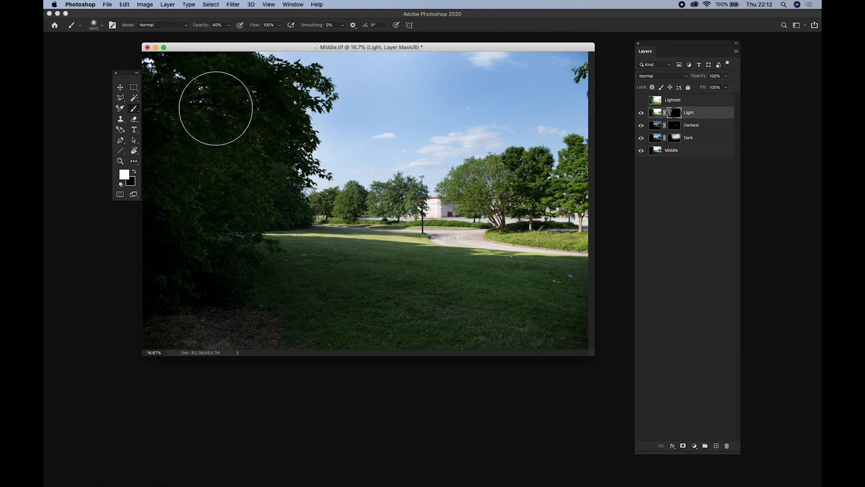
{"action": "mouse_move", "coordinate": [163, 242]}
{"action": "left_mouse_down"}
{"action": "mouse_move", "coordinate": [165, 295]}
{"action": "mouse_move", "coordinate": [228, 284]}
{"action": "mouse_move", "coordinate": [170, 264]}
{"action": "left_mouse_up"}
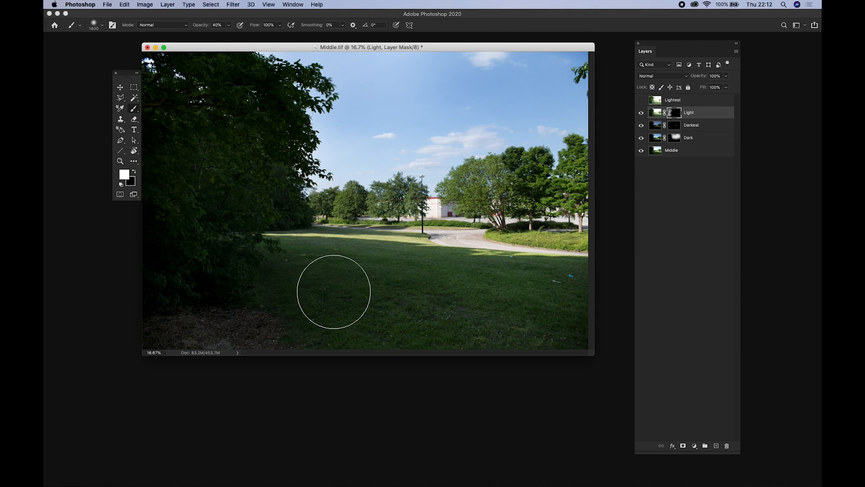
Set the brush opacity to 10% and paint white on the Light layer's mask across the shaded lawn
{"action": "key", "text": "1"}
{"action": "left_click_drag", "start_coordinate": [270, 280], "coordinate": [520, 308]}
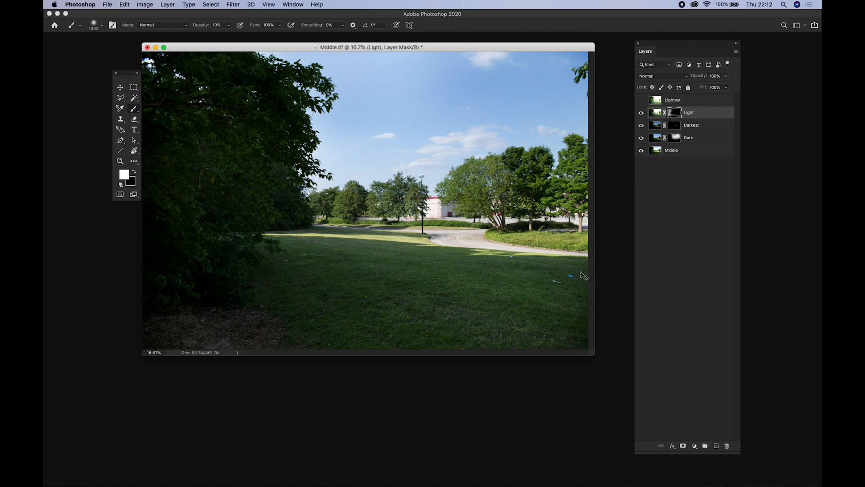
Show the Lightest layer and add a black mask that hides the whole layer
{"action": "left_click", "coordinate": [641, 100]}
{"action": "left_click", "coordinate": [689, 104]}
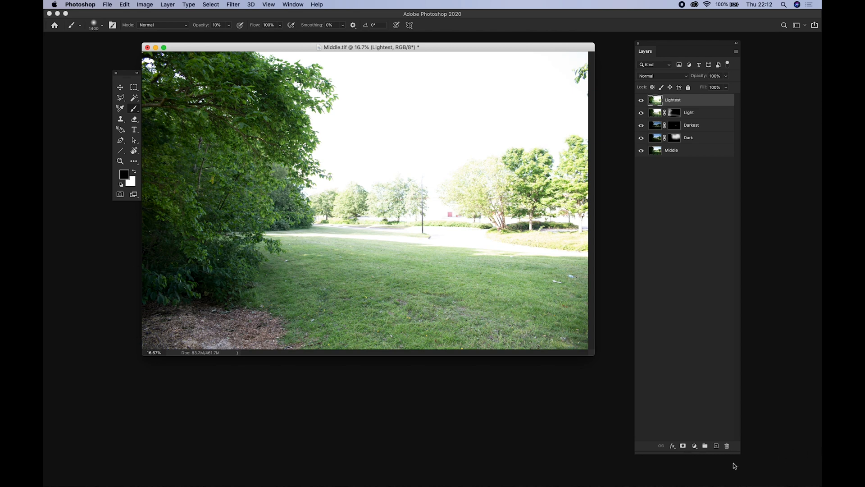
{"action": "left_click", "coordinate": [684, 446], "text": "alt"}
Set the brush size to 238 px for detailed work on the dark undergrowth
{"action": "key", "text": "z"}
{"action": "left_click_drag", "start_coordinate": [353, 204], "coordinate": [45, 330]}
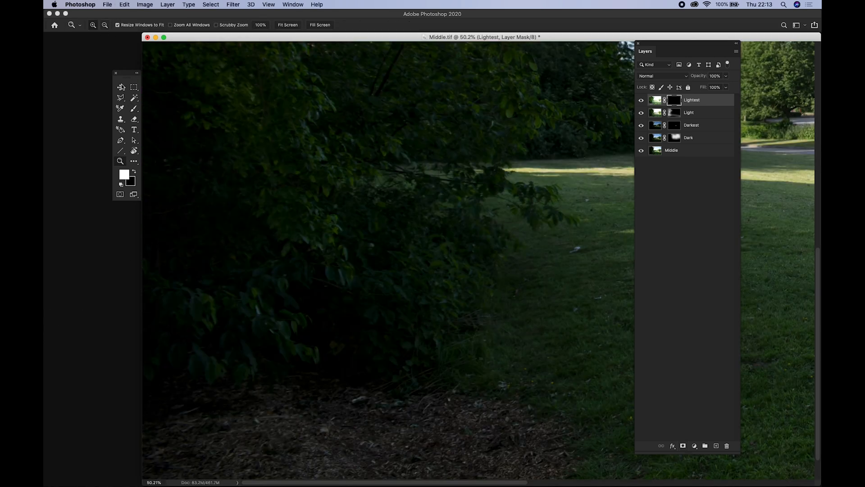
{"action": "left_click", "coordinate": [134, 109]}
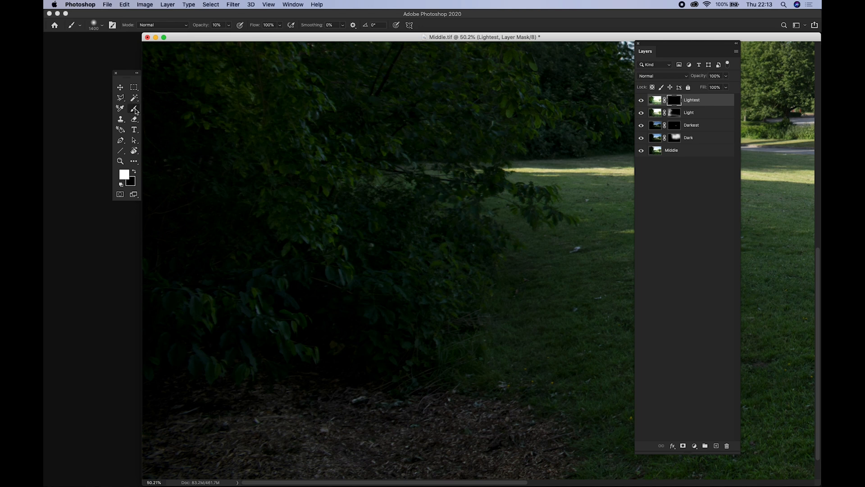
{"action": "left_click", "coordinate": [102, 25]}
{"action": "left_click_drag", "start_coordinate": [118, 47], "coordinate": [128, 49]}
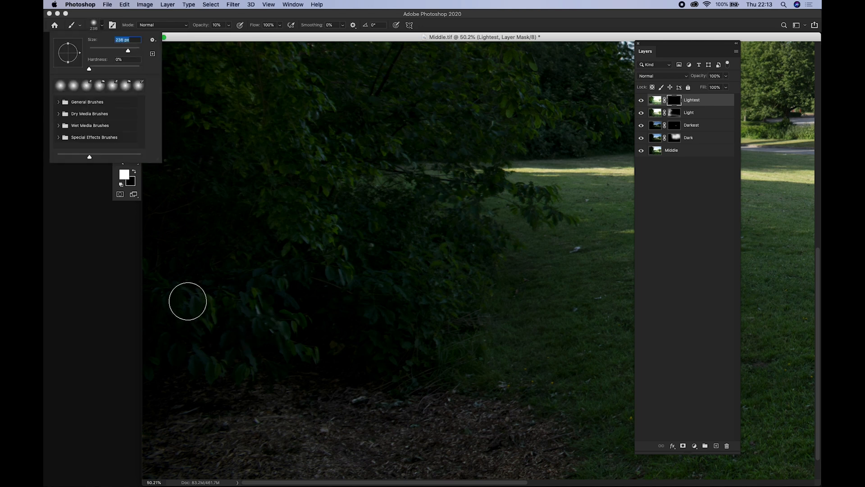
Paint white at 10% brush opacity on the Lightest layer's mask over the darkest foliage and undergrowth
{"action": "left_click_drag", "start_coordinate": [190, 320], "coordinate": [185, 343]}
{"action": "mouse_move", "coordinate": [153, 299]}
{"action": "left_mouse_down"}
{"action": "mouse_move", "coordinate": [166, 377]}
{"action": "mouse_move", "coordinate": [170, 174]}
{"action": "mouse_move", "coordinate": [204, 258]}
{"action": "left_mouse_up"}
{"action": "left_click_drag", "start_coordinate": [197, 184], "coordinate": [183, 158]}
{"action": "left_click_drag", "start_coordinate": [342, 331], "coordinate": [323, 324]}
{"action": "mouse_move", "coordinate": [398, 355]}
{"action": "left_mouse_down"}
{"action": "mouse_move", "coordinate": [387, 245]}
{"action": "mouse_move", "coordinate": [382, 373]}
{"action": "left_mouse_up"}
{"action": "mouse_move", "coordinate": [353, 331]}
{"action": "left_mouse_down"}
{"action": "mouse_move", "coordinate": [220, 267]}
{"action": "mouse_move", "coordinate": [194, 327]}
{"action": "left_mouse_up"}
{"action": "left_click_drag", "start_coordinate": [164, 303], "coordinate": [165, 126]}
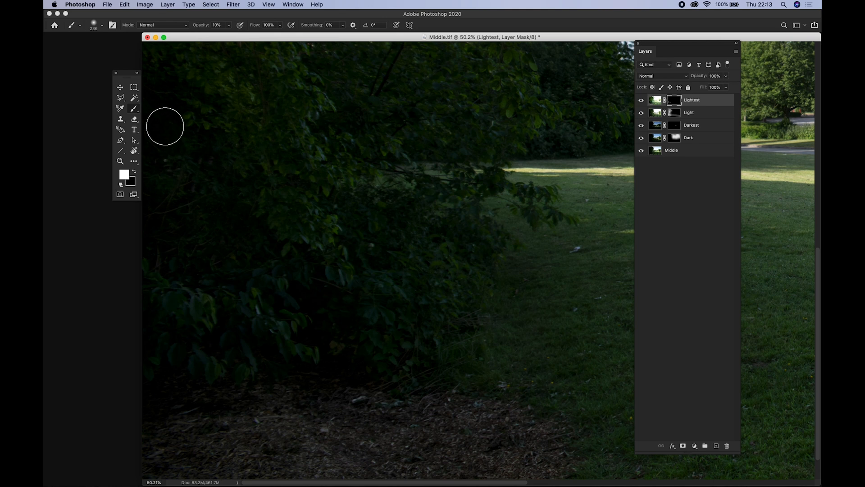
{"action": "left_click_drag", "start_coordinate": [296, 131], "coordinate": [355, 334]}
{"action": "mouse_move", "coordinate": [182, 289]}
{"action": "left_mouse_down"}
{"action": "mouse_move", "coordinate": [208, 296]}
{"action": "mouse_move", "coordinate": [201, 266]}
{"action": "left_mouse_up"}
{"action": "scroll", "coordinate": [383, 315], "scroll_direction": "up", "scroll_amount": 2}
{"action": "left_click_drag", "start_coordinate": [513, 184], "coordinate": [582, 270]}
Toggle the Lightest layer's visibility to compare the whole image with and without the painted foliage
{"action": "key", "text": "super+minus"}
{"action": "key", "text": "super+minus"}
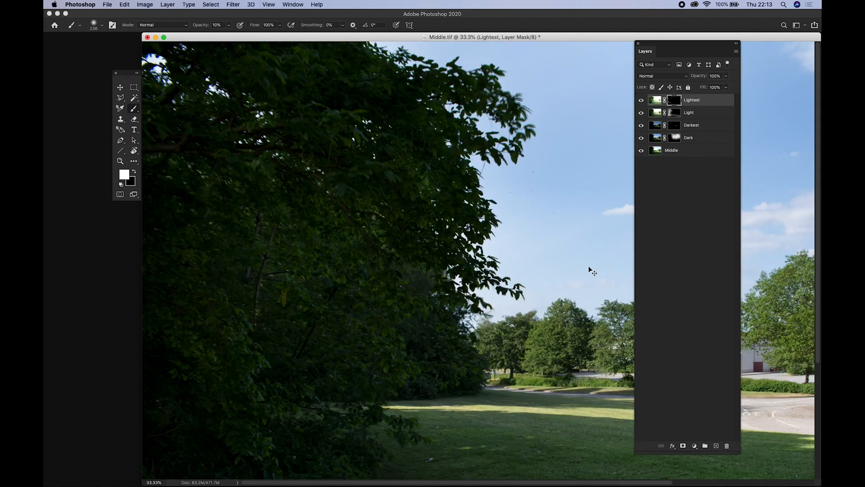
{"action": "key", "text": "super+minus"}
{"action": "key", "text": "super+minus"}
{"action": "left_click", "coordinate": [642, 100]}
{"action": "left_click", "coordinate": [642, 101]}
{"action": "left_click", "coordinate": [641, 101]}
{"action": "left_click", "coordinate": [642, 101]}
Lower the Lightest layer's opacity to 46% and check its effect on the image
{"action": "left_click", "coordinate": [709, 99]}
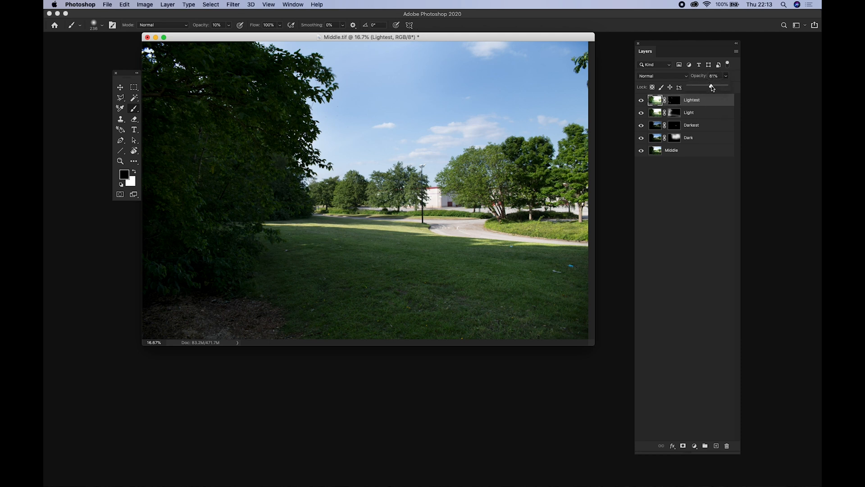
{"action": "left_click", "coordinate": [642, 101]}
{"action": "key", "text": "super+plus"}
{"action": "key", "text": "super+minus"}
Hide the four masked layers and show them again to compare the blend with the Middle exposure
{"action": "left_click_drag", "start_coordinate": [641, 102], "coordinate": [642, 142]}
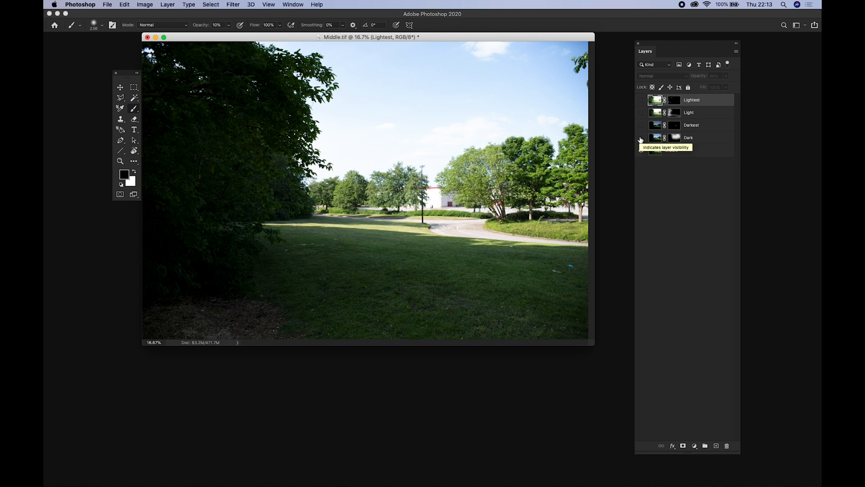
{"action": "left_click_drag", "start_coordinate": [641, 140], "coordinate": [641, 102]}
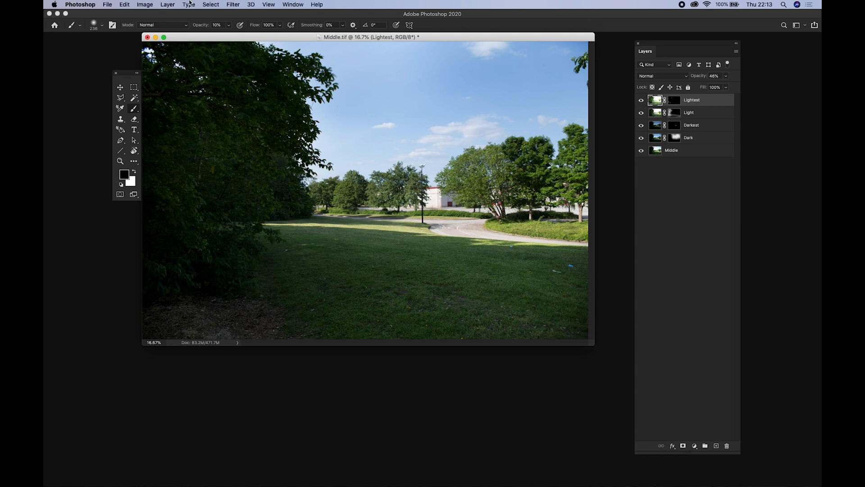
Save the layered document as CarparkLayers.tif in TIFF format, with no image compression and RLE layer compression
{"action": "left_click", "coordinate": [108, 4]}
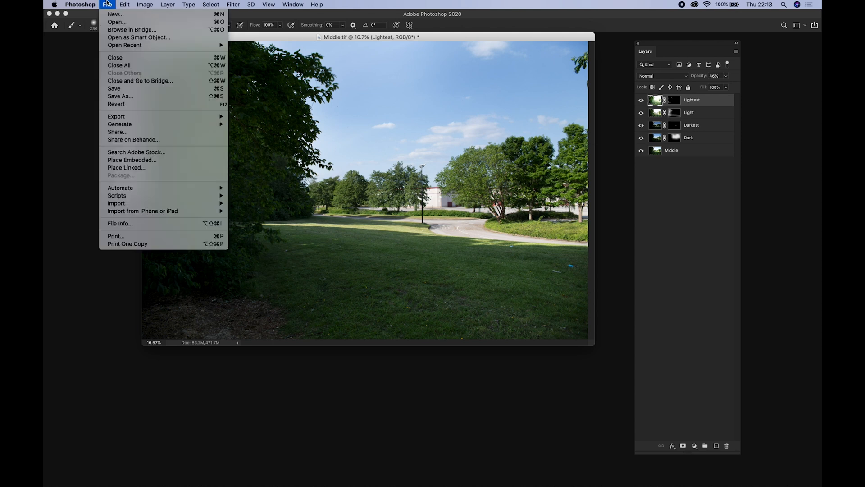
{"action": "left_click", "coordinate": [126, 99]}
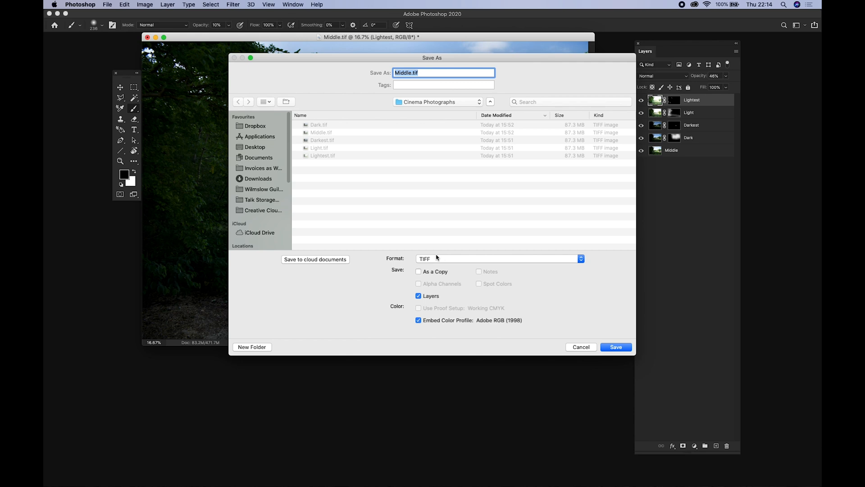
{"action": "left_click", "coordinate": [436, 258]}
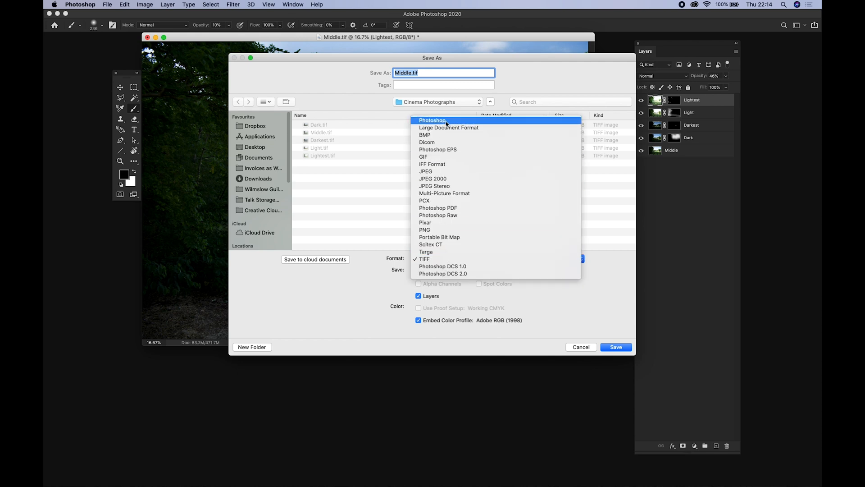
{"action": "left_click", "coordinate": [451, 259]}
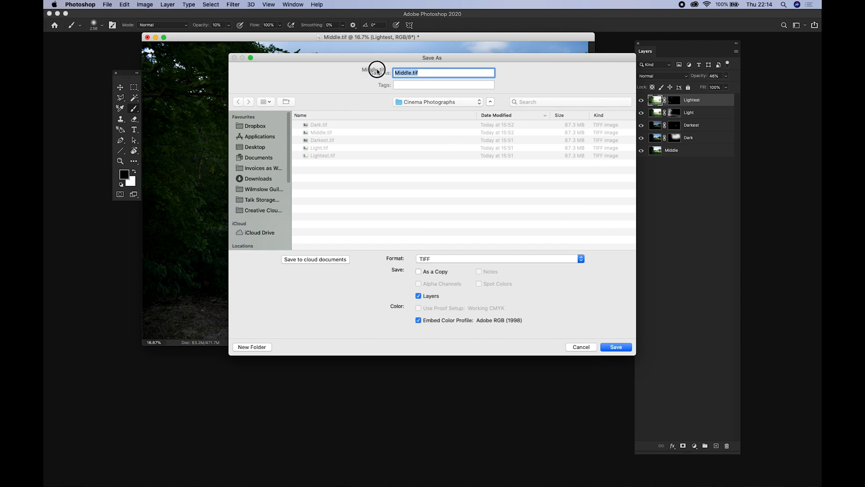
{"action": "left_click", "coordinate": [412, 73]}
{"action": "double_click", "coordinate": [412, 73]}
{"action": "type", "text": "CarparkLayers"}
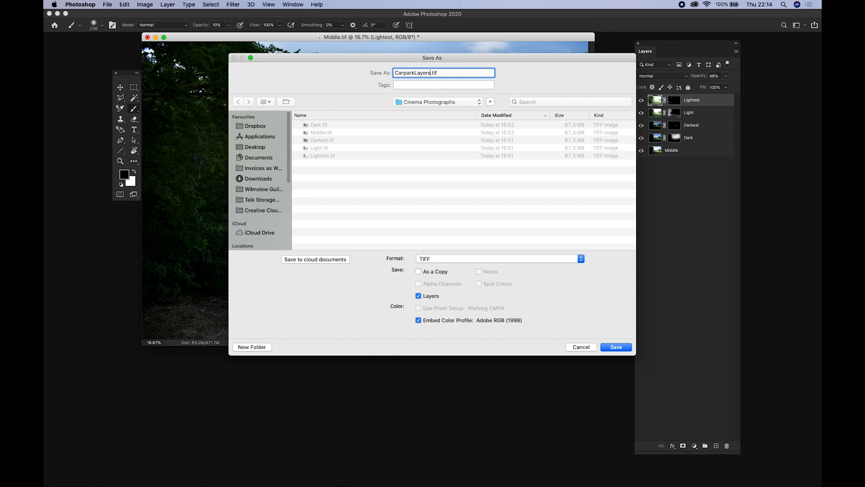
{"action": "key", "text": "Return"}
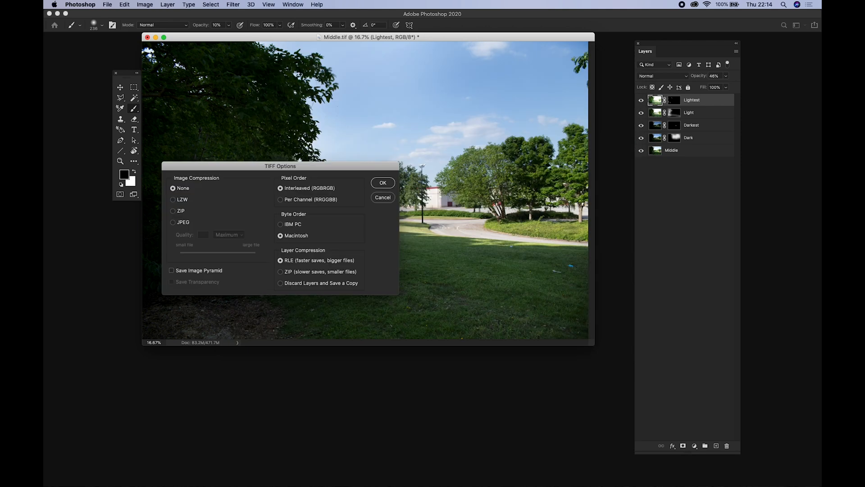
{"action": "left_click", "coordinate": [385, 184]}
{"action": "left_click", "coordinate": [498, 161]}
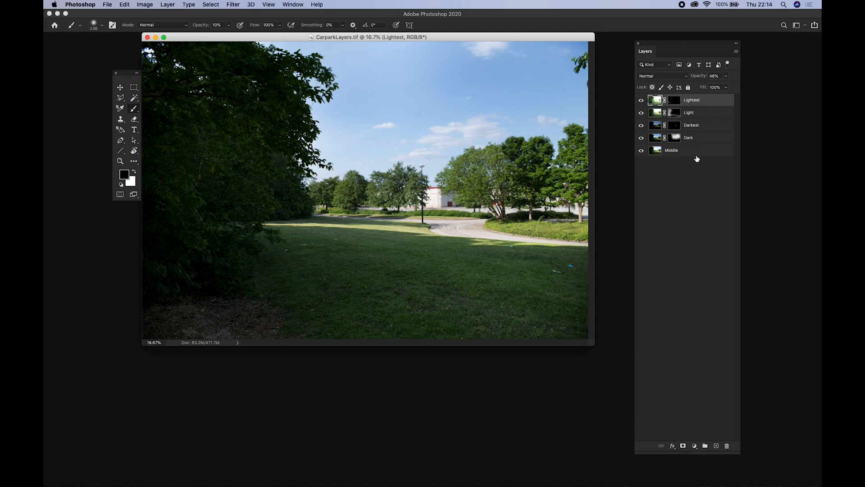
Flatten all the layers of CarparkLayers.tif into a single background
{"action": "left_click", "coordinate": [736, 52]}
{"action": "left_click", "coordinate": [736, 53]}
{"action": "left_click", "coordinate": [737, 54]}
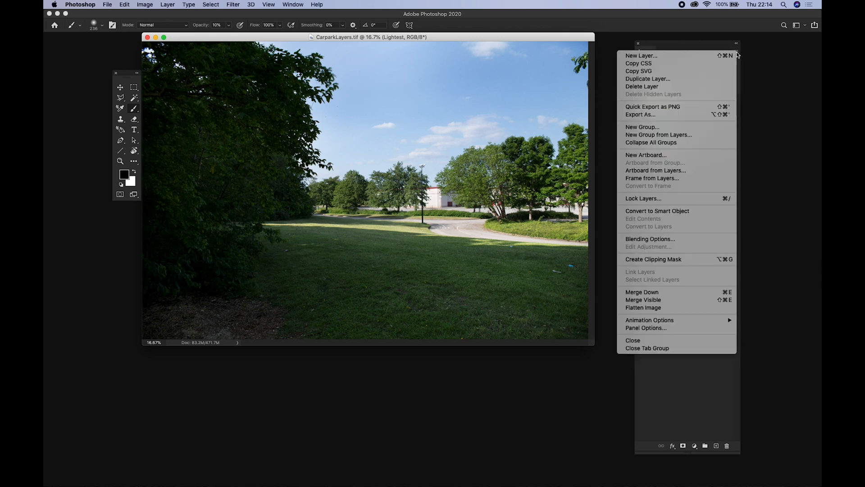
{"action": "left_click", "coordinate": [682, 310]}
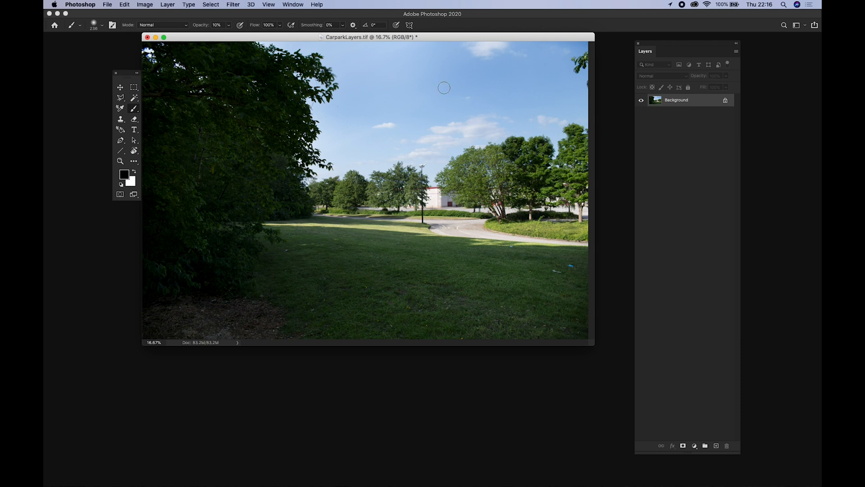
{"action": "left_click_drag", "start_coordinate": [246, 37], "coordinate": [243, 47]}
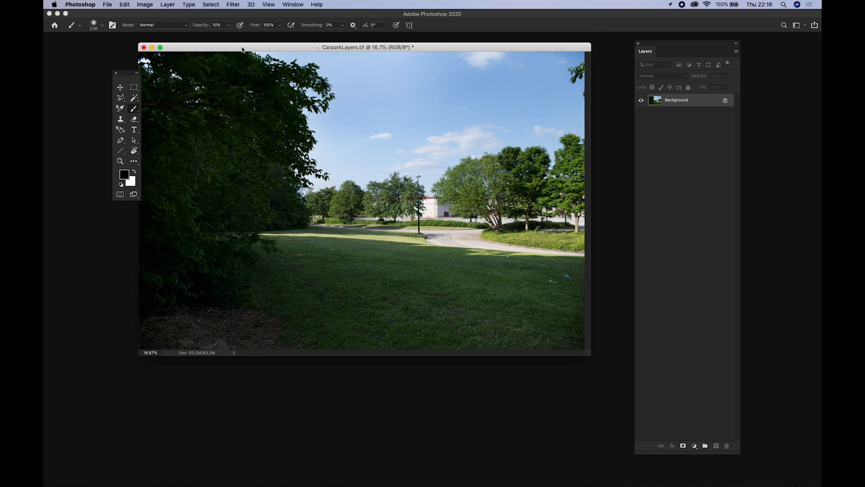